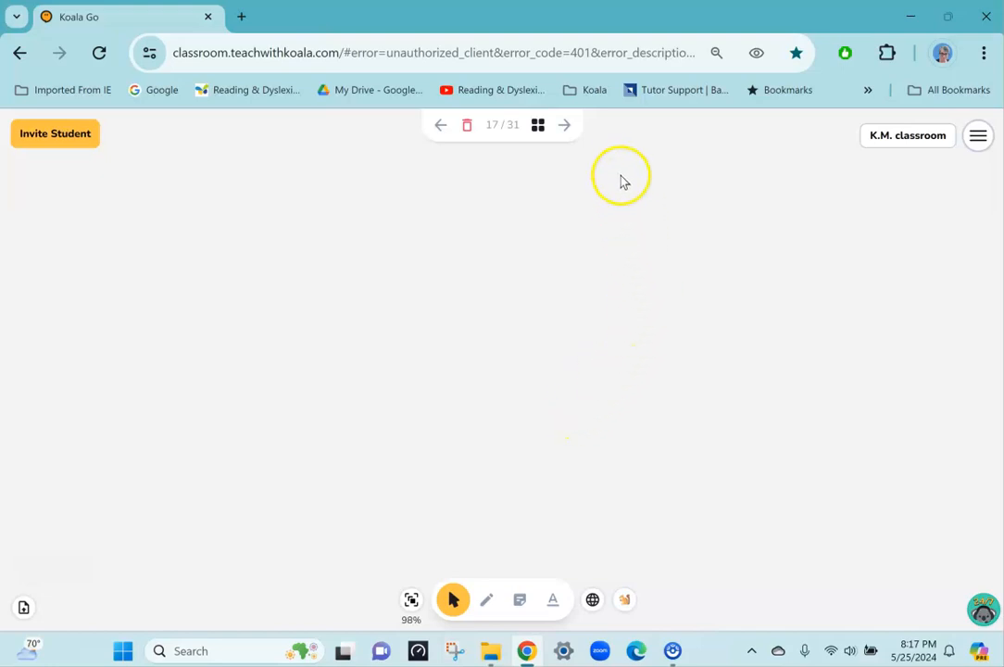
- On page 18, move the yellow 1 card aside to reveal the word card, and return it to cover the word
left_click(565, 130)
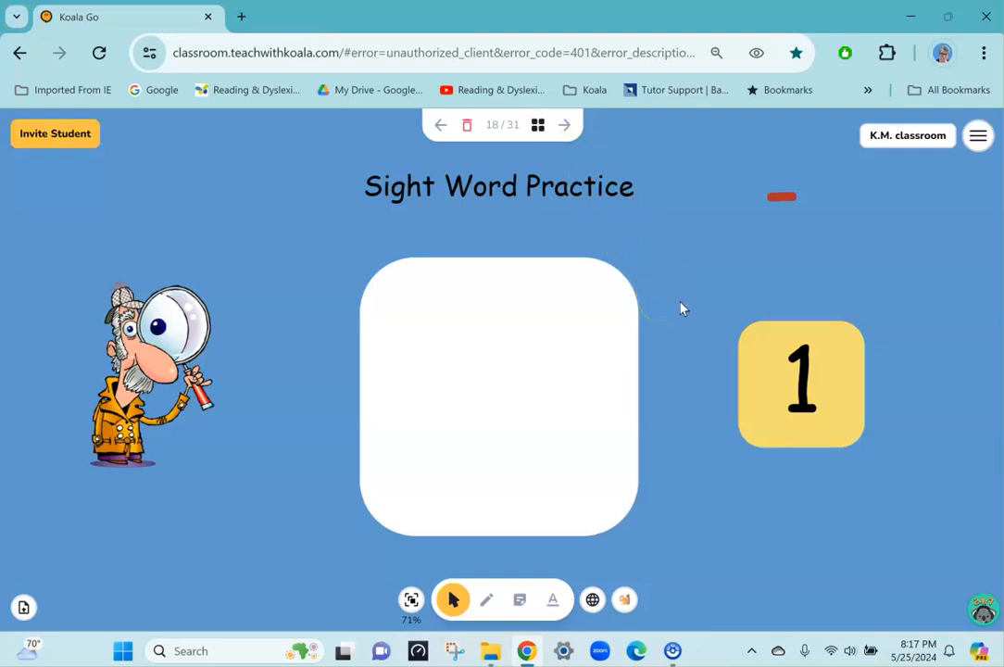
left_click(776, 409)
left_click_drag(777, 411, 910, 405)
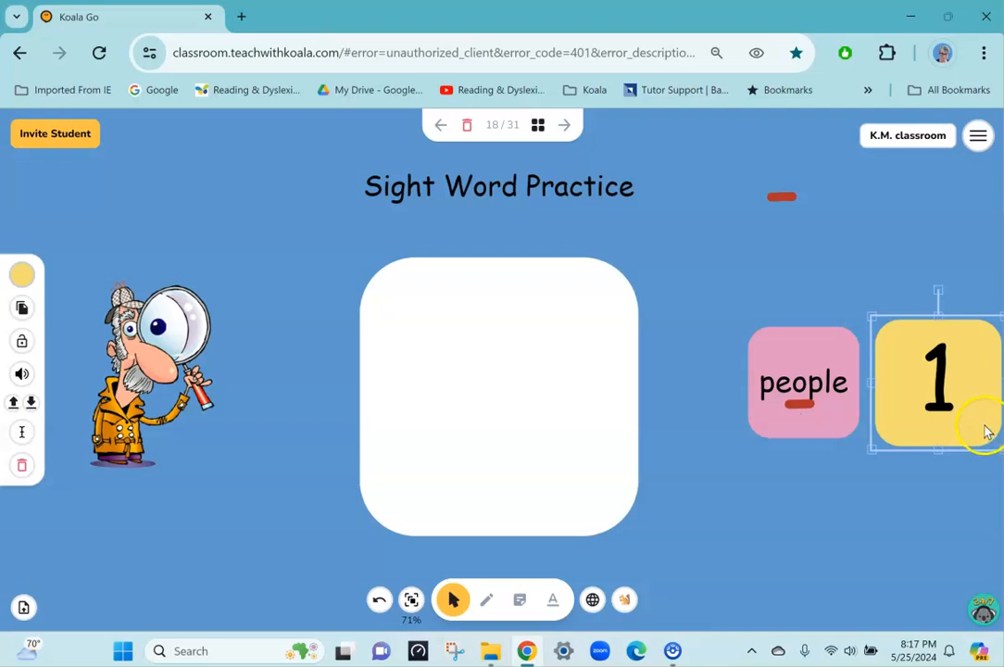
left_click_drag(963, 416, 824, 411)
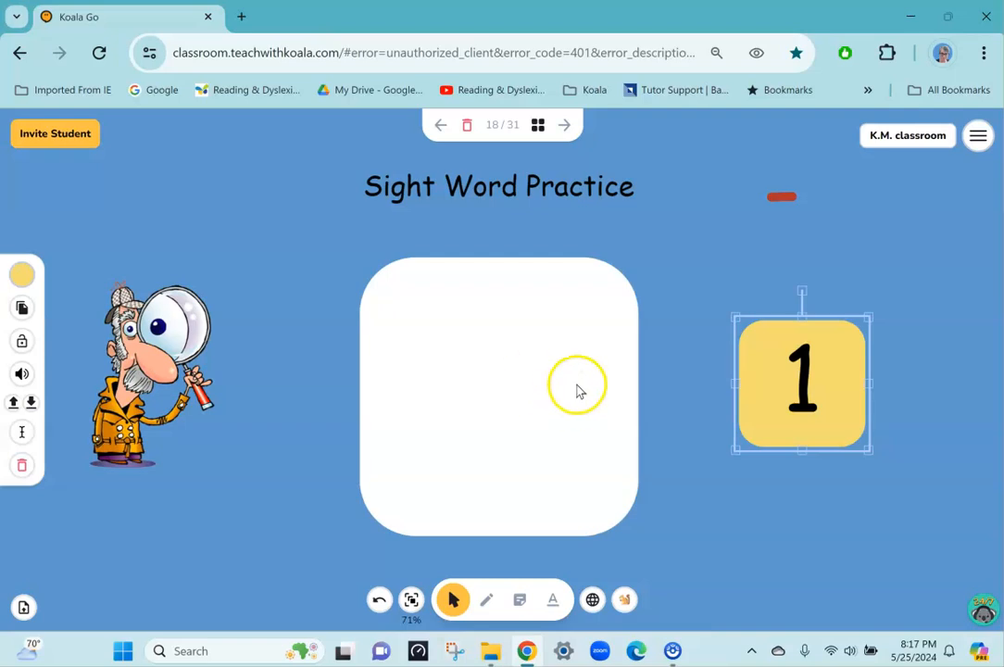
- Go to blank page 19 and upload the image private_eye2-removebg-preview
left_click(565, 126)
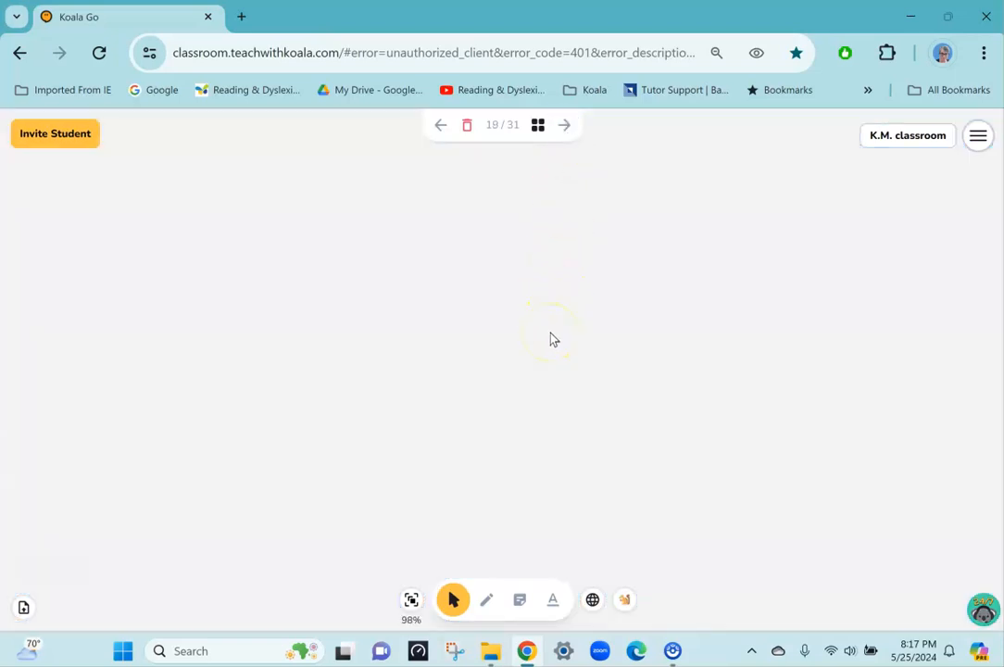
left_click(24, 610)
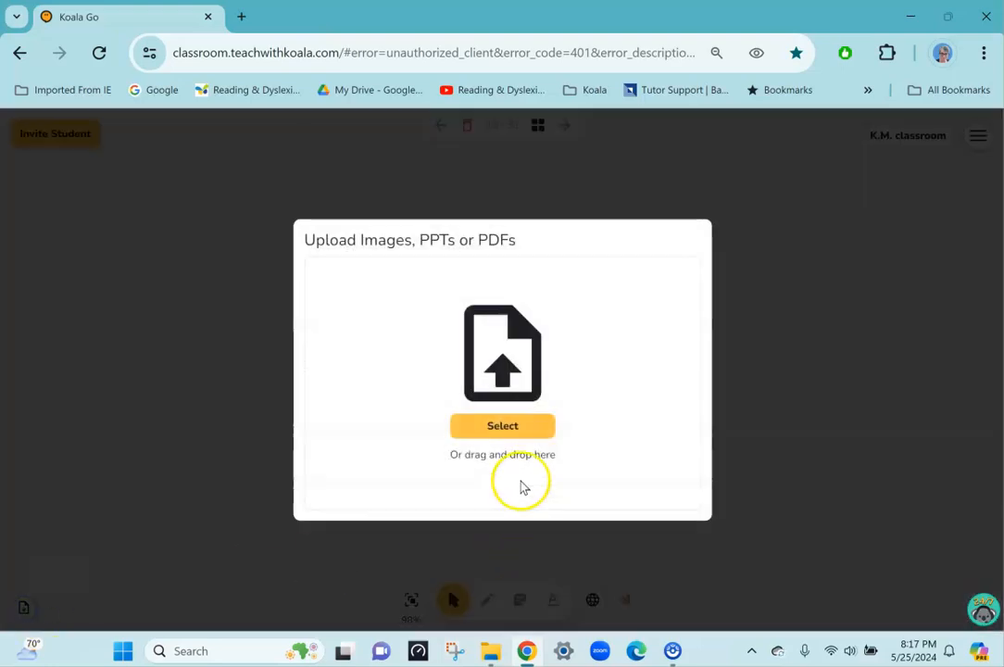
left_click(522, 434)
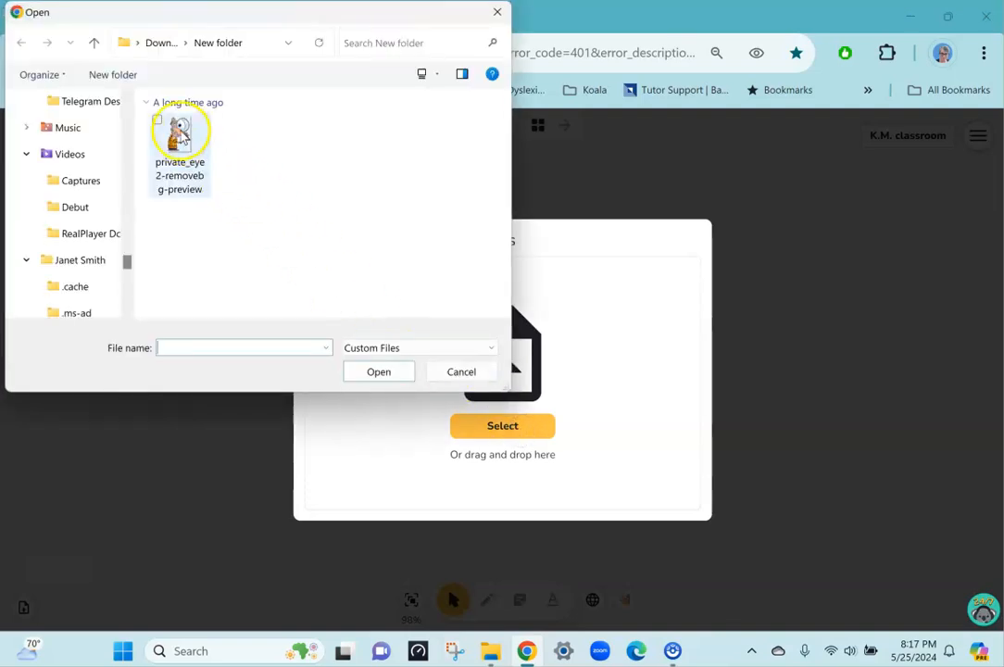
left_click(181, 135)
left_click(371, 378)
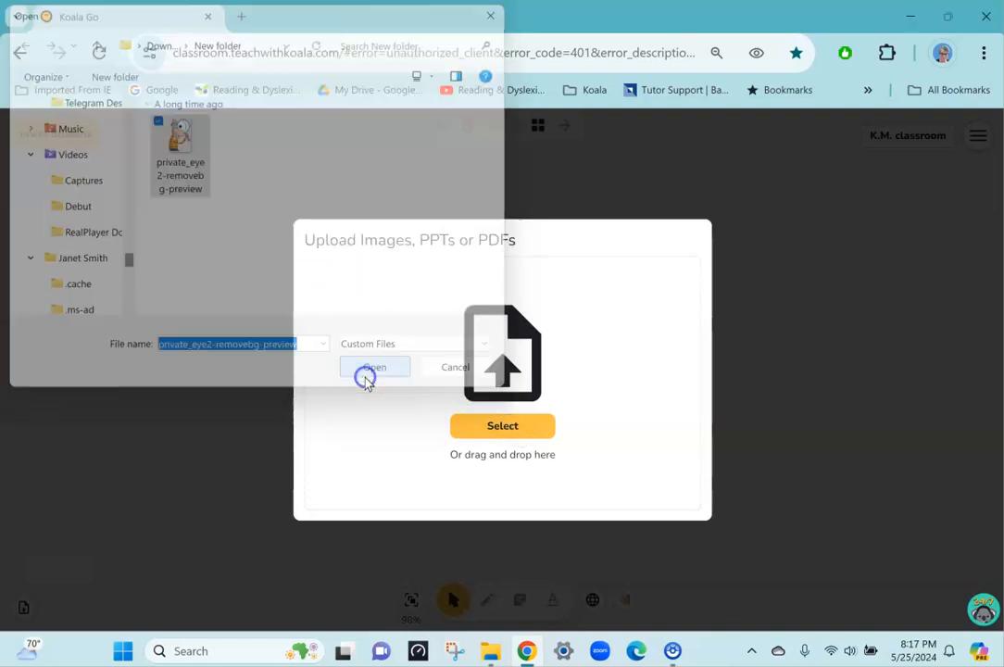
left_click(447, 188)
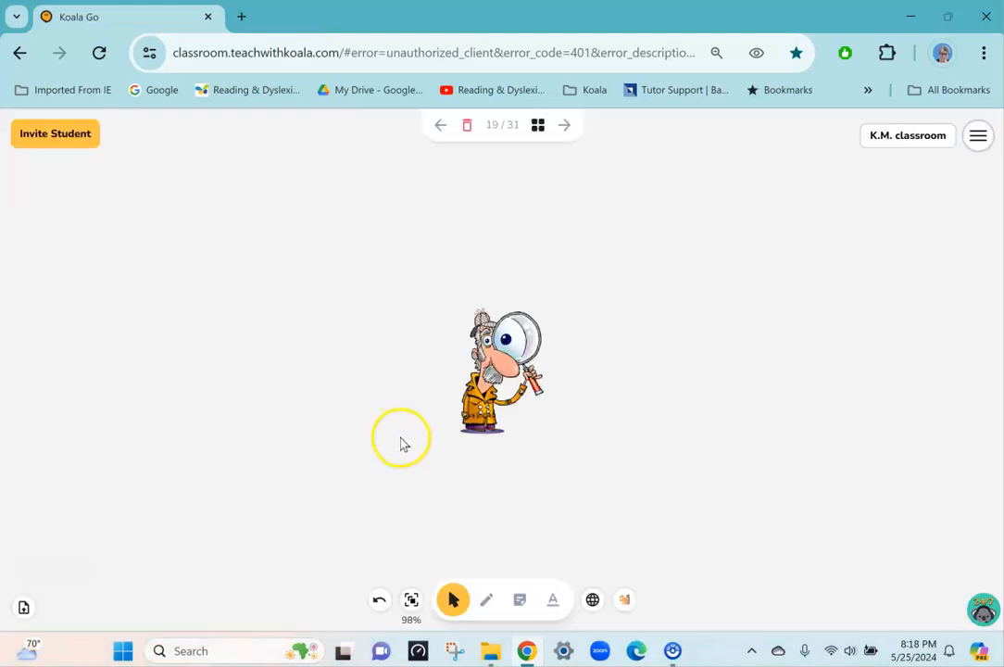
- Enlarge the detective image, move it to the left side of the page, and lock it in place
left_click(481, 402)
left_click_drag(458, 304, 396, 243)
left_click_drag(490, 330, 181, 363)
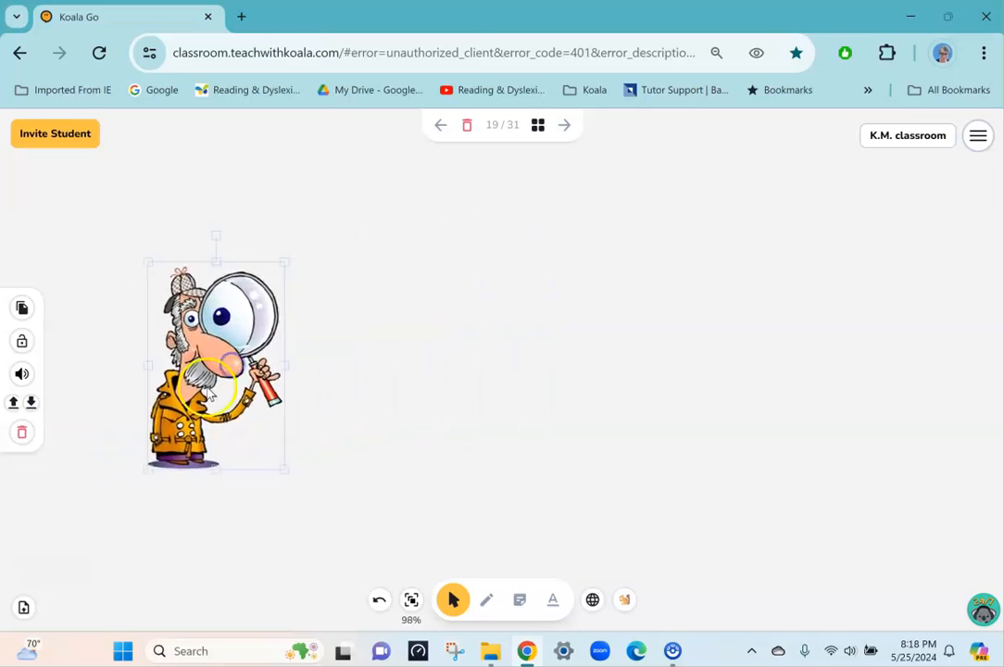
left_click(24, 341)
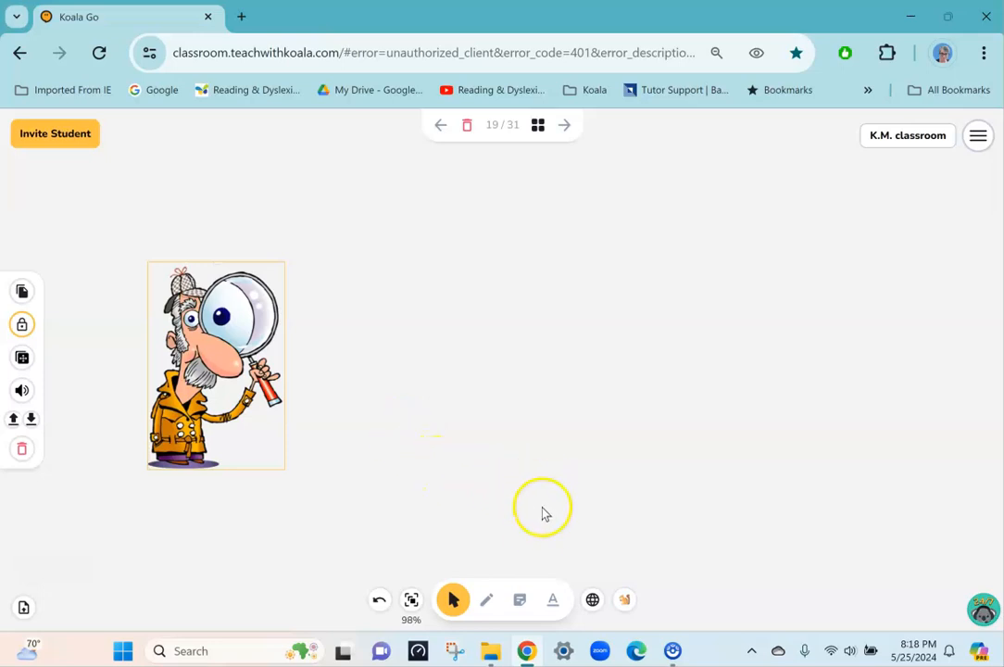
- Add a blank sticky note and enlarge it into a big square centred on the page beside the detective
left_click(521, 600)
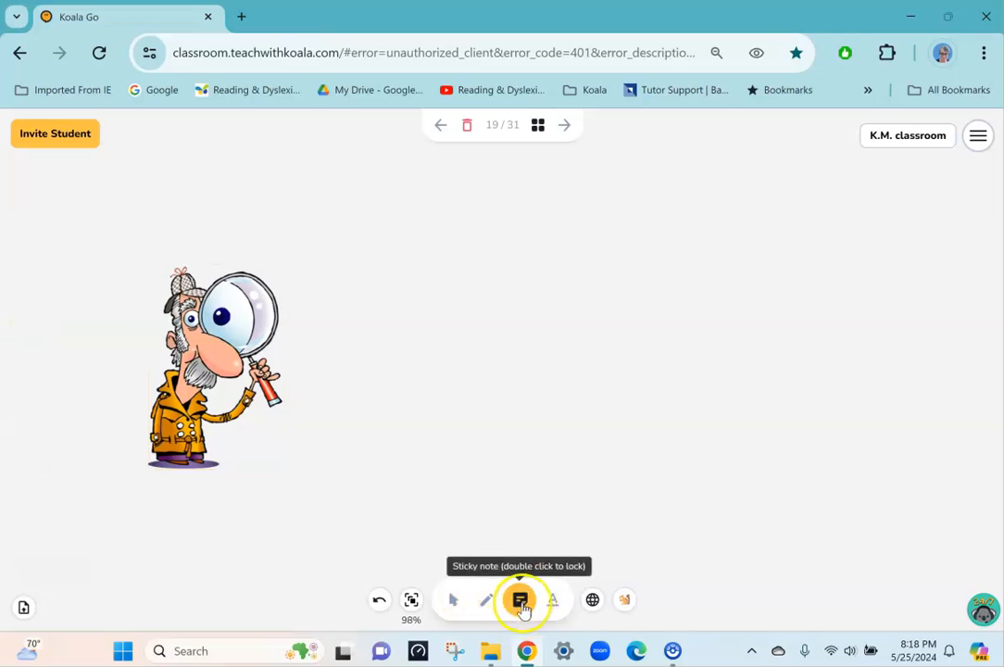
left_click(434, 366)
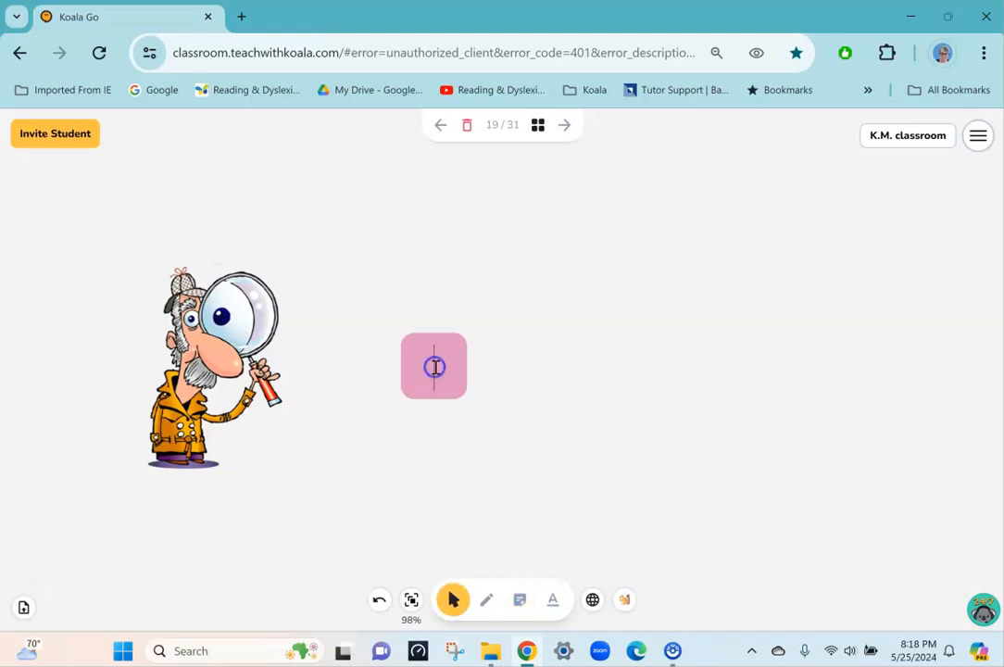
left_click(500, 437)
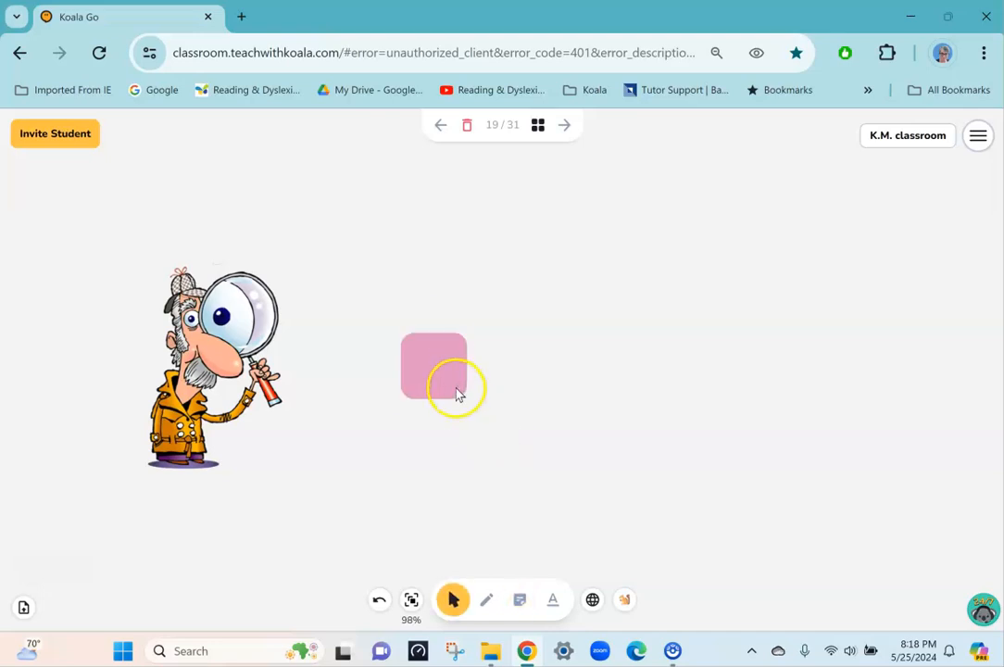
left_click(457, 389)
left_click_drag(468, 404, 648, 507)
left_click_drag(612, 331, 696, 220)
left_click_drag(632, 338, 584, 315)
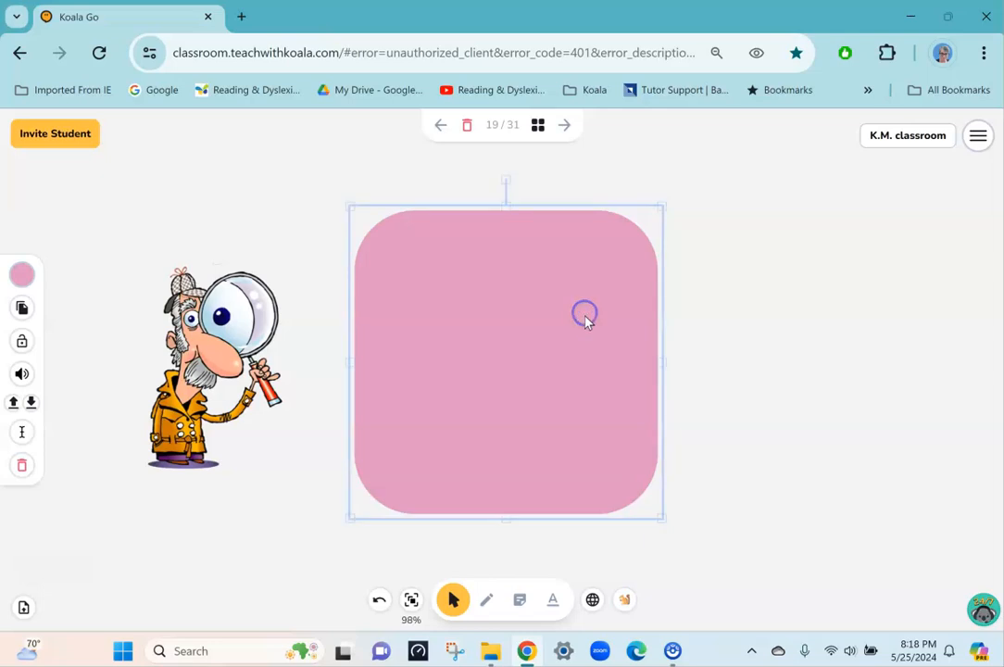
left_click(631, 552)
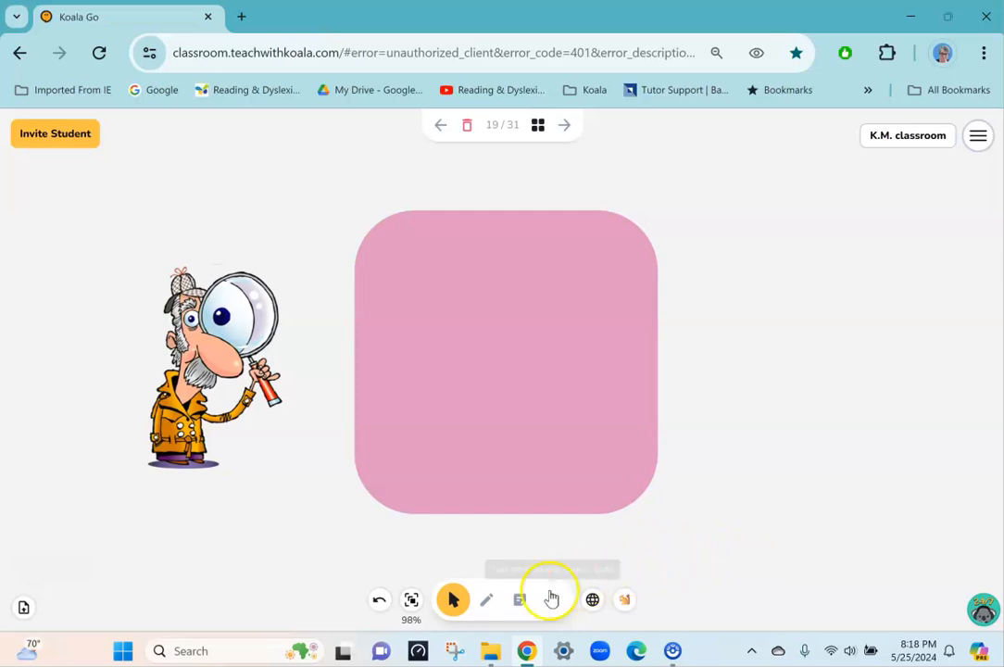
- Add a second sticky note beside the large pink square, enlarge it slightly, and label it "people"
left_click(520, 601)
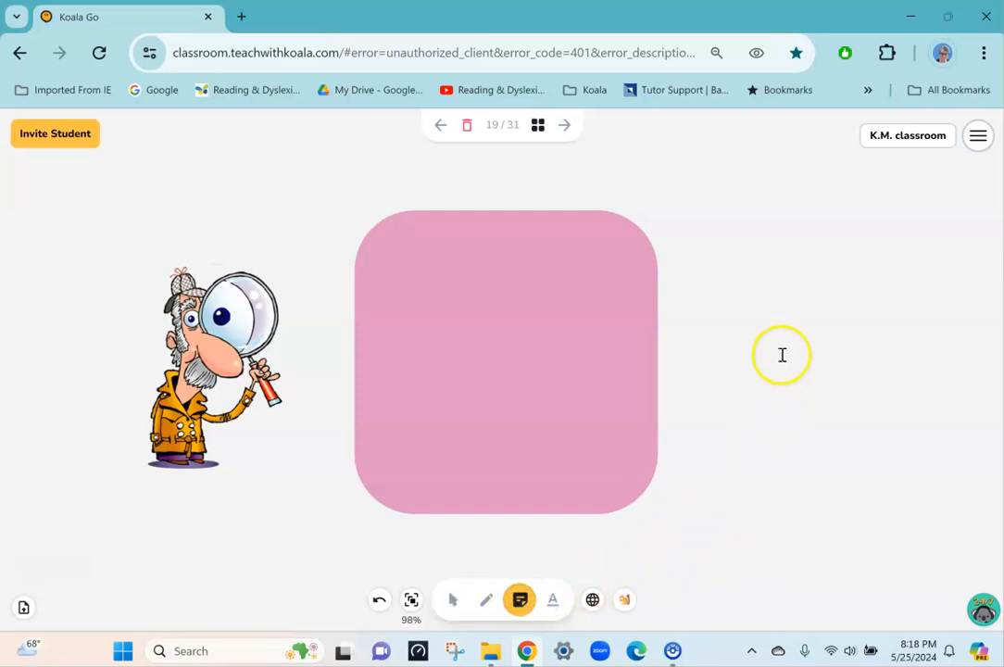
left_click(782, 355)
left_click(792, 426)
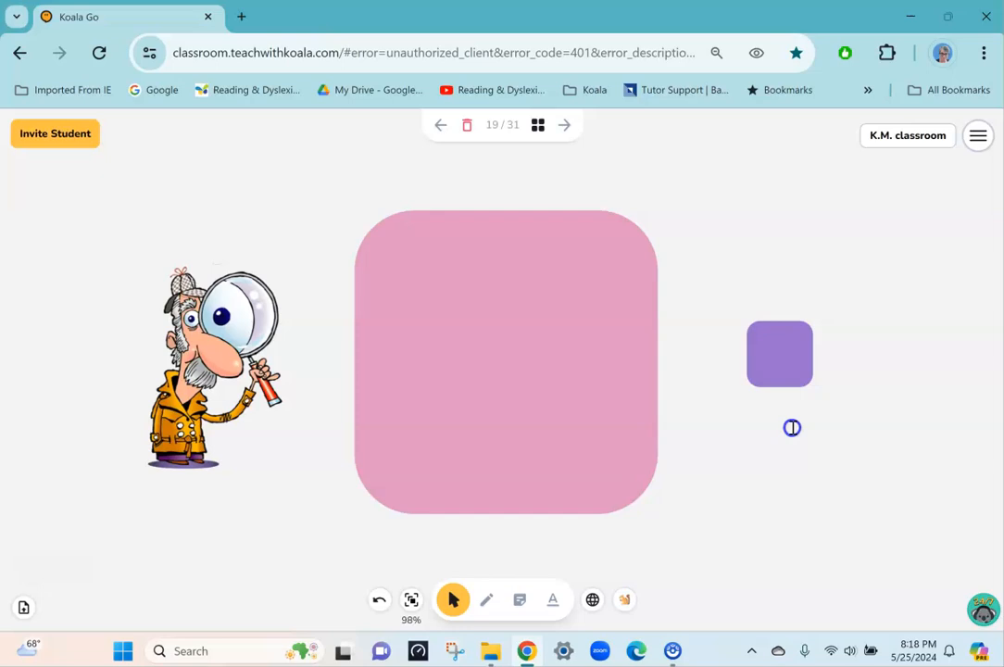
left_click(796, 375)
left_click_drag(813, 390, 865, 431)
left_click(816, 390)
double_click(816, 385)
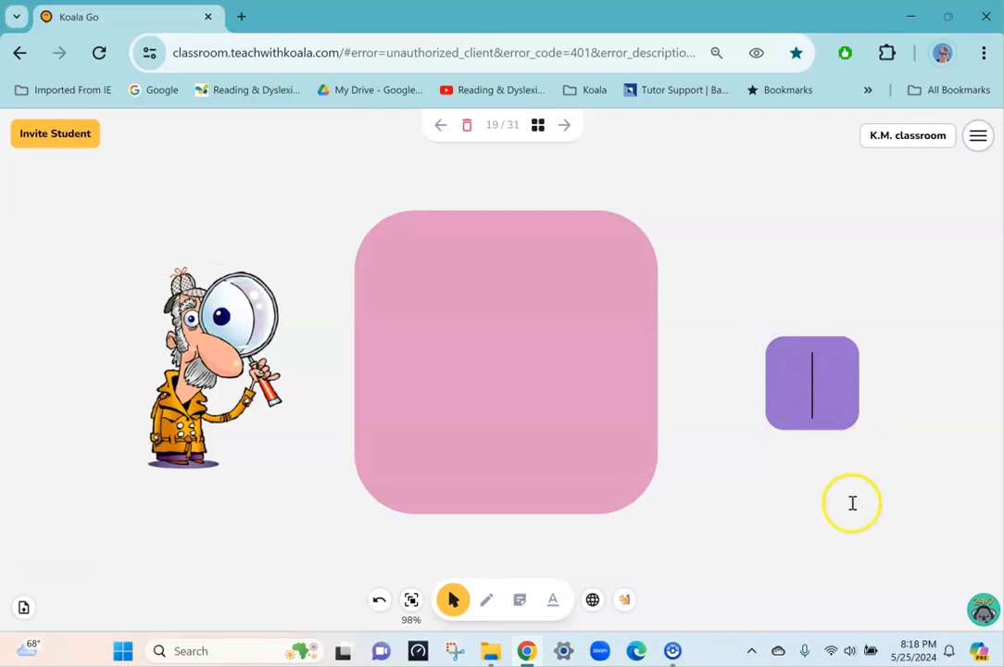
type("people")
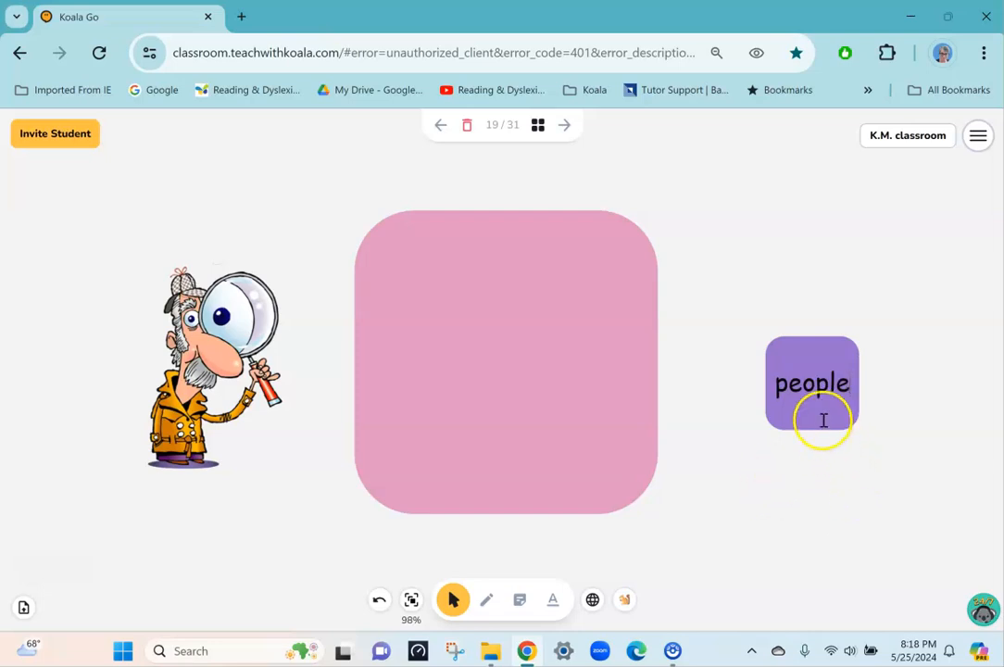
left_click(885, 475)
- Change the colour of the "people" sticky note to light blue
left_click(807, 414)
left_click(20, 274)
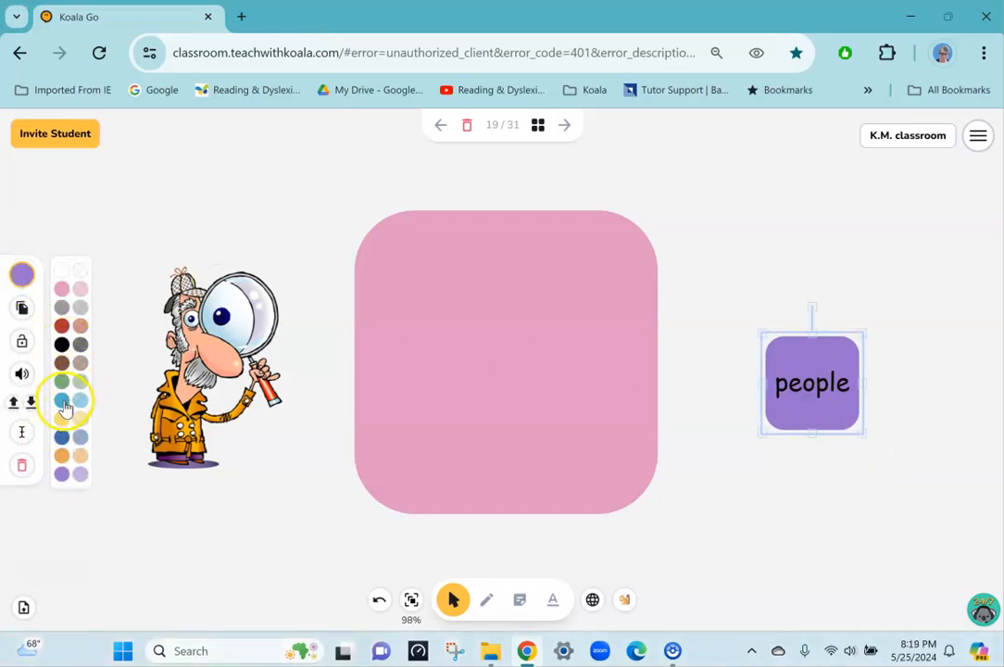
left_click(62, 402)
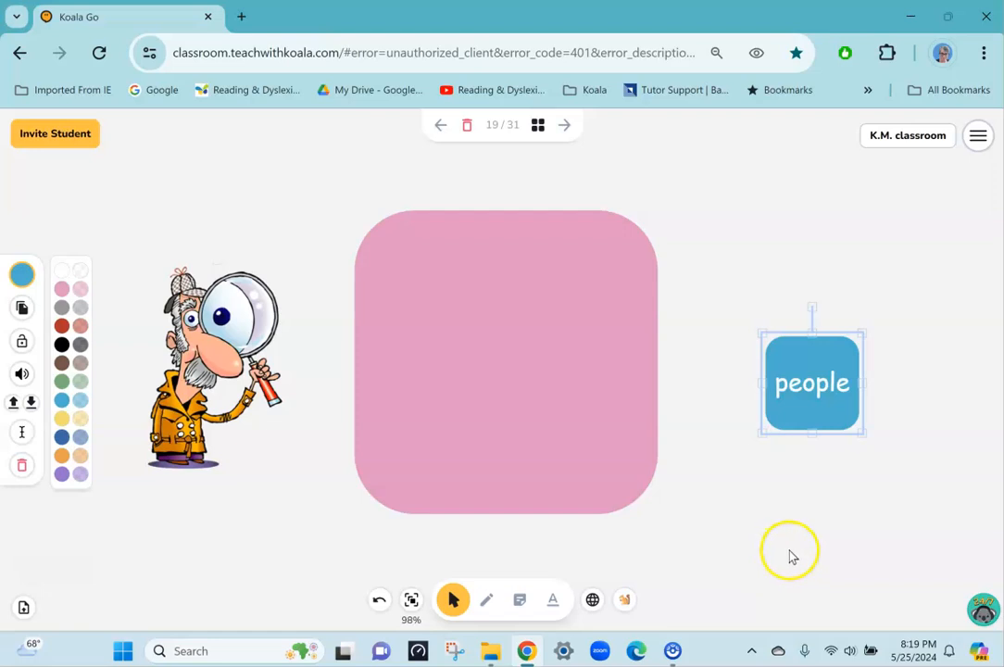
left_click(832, 549)
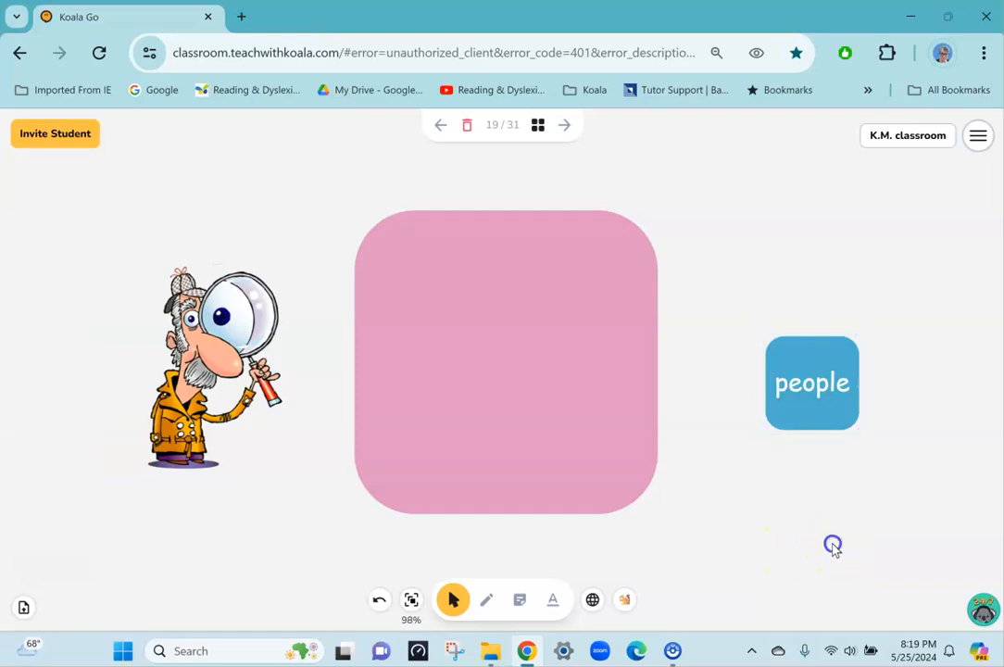
- Add a blank sticky note, enlarge it beyond the size of the "people" note, and place it over that note
left_click(521, 600)
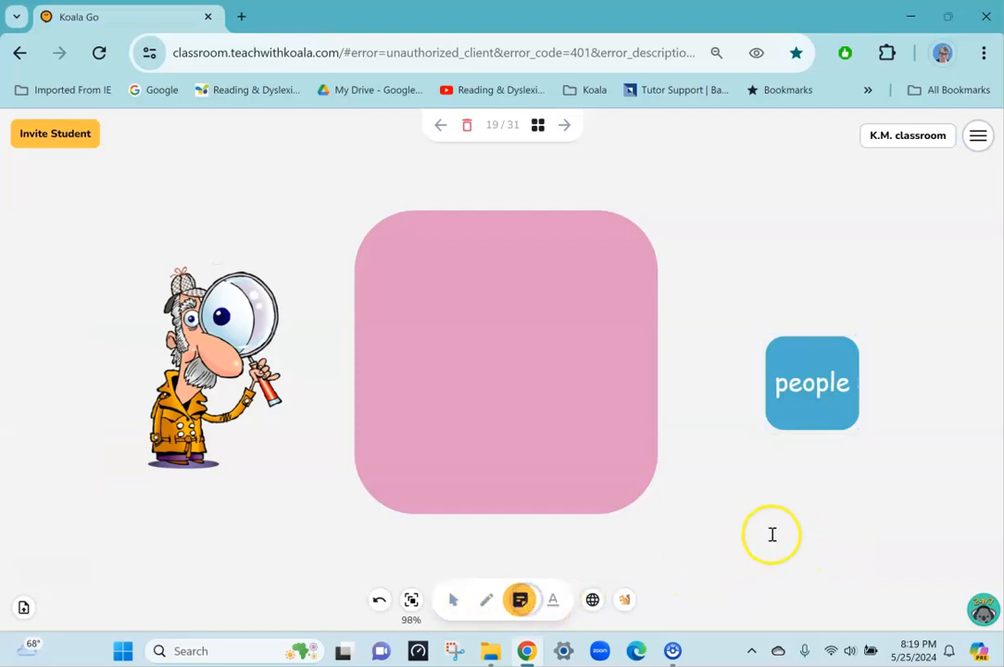
left_click(770, 533)
left_click(788, 559)
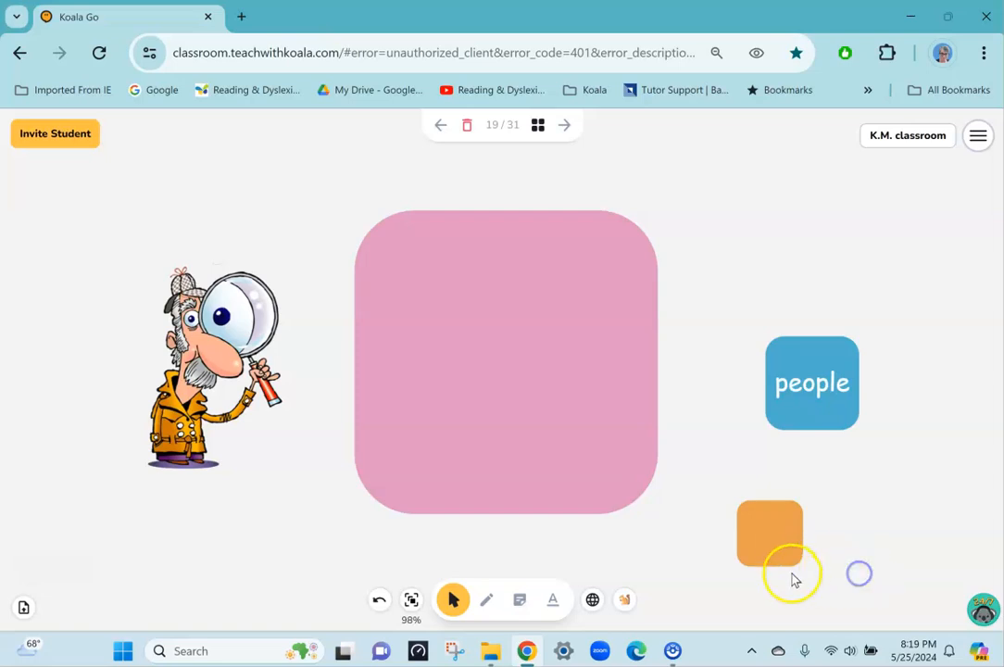
left_click_drag(731, 497, 693, 463)
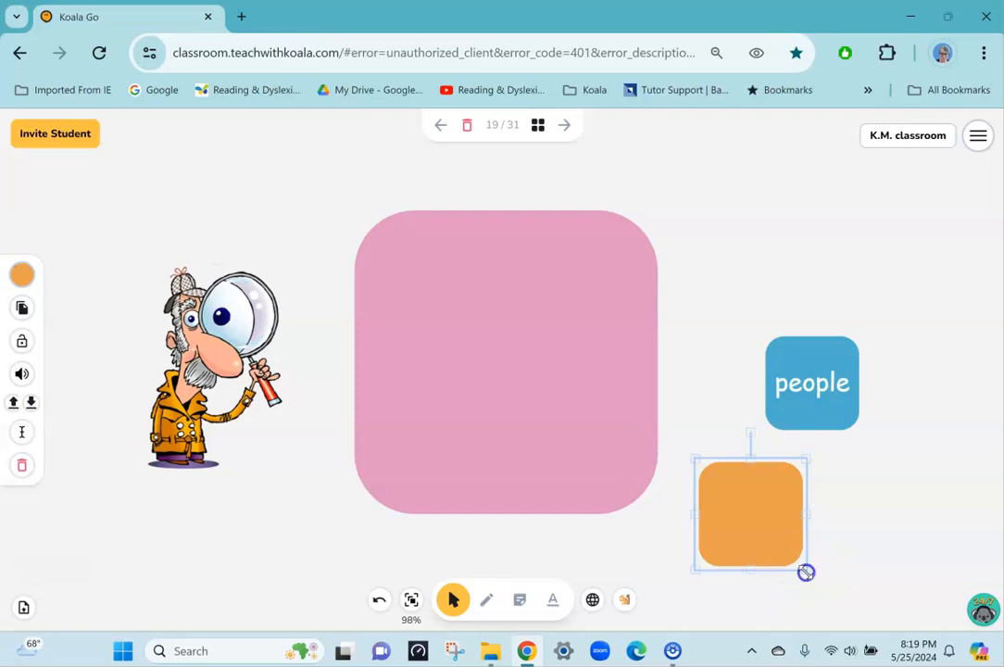
left_click_drag(805, 573, 825, 592)
left_click_drag(769, 561, 818, 413)
- Label the orange cover note "1" and move it to the right of the "people" note
double_click(825, 396)
type("1")
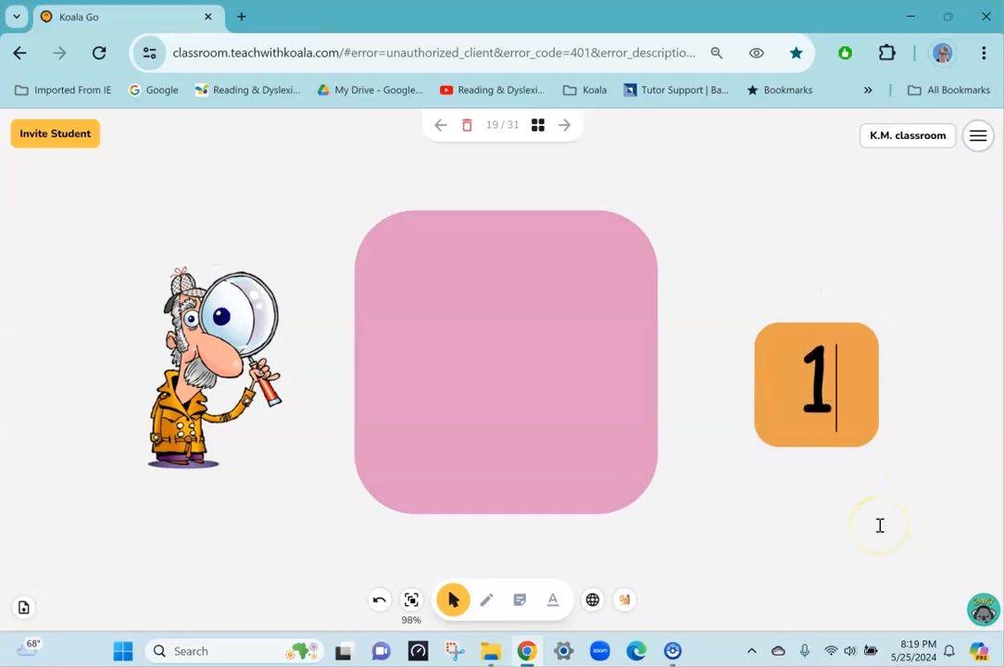
left_click_drag(837, 439, 945, 426)
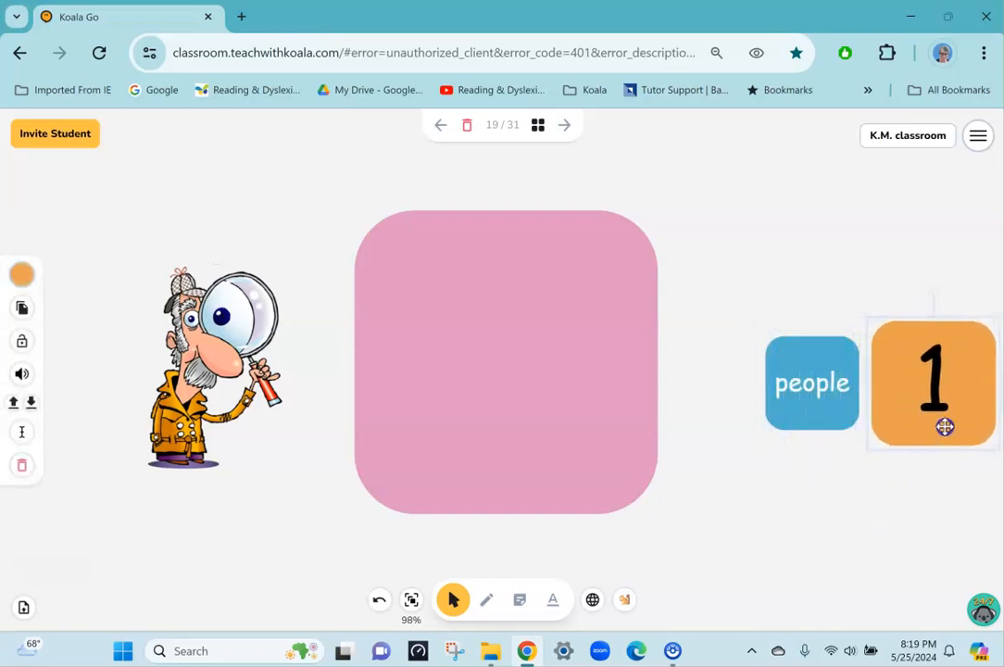
- Enlarge the blue "people" note slightly, keeping it smaller than the orange cover note
left_click(806, 413)
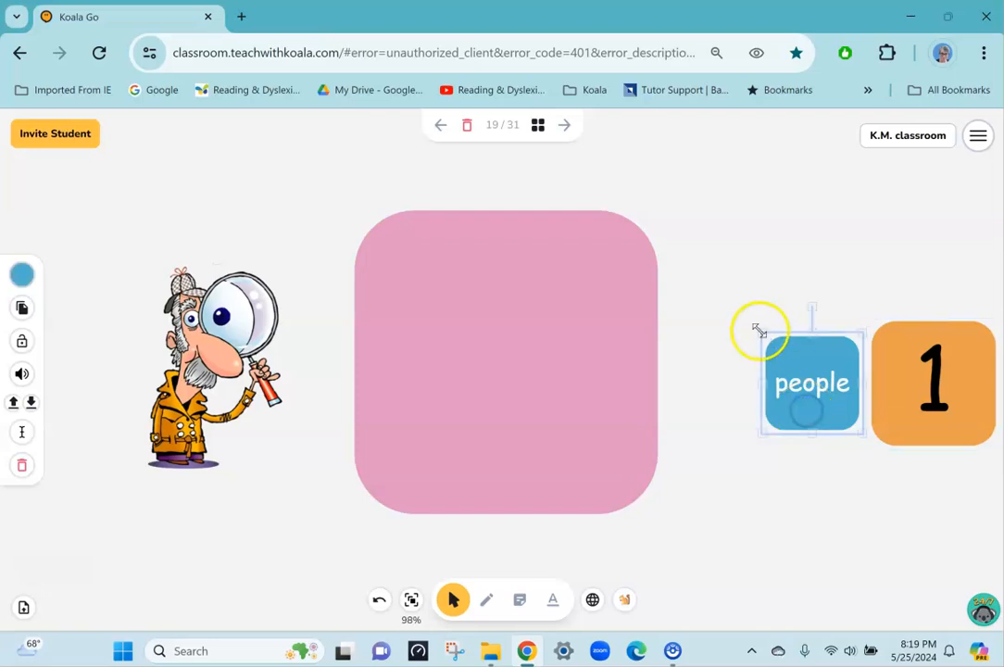
left_click_drag(759, 335, 741, 328)
left_click(785, 469)
- Draw a short horizontal red line above the "people" note using a thicker pen stroke
left_click(492, 600)
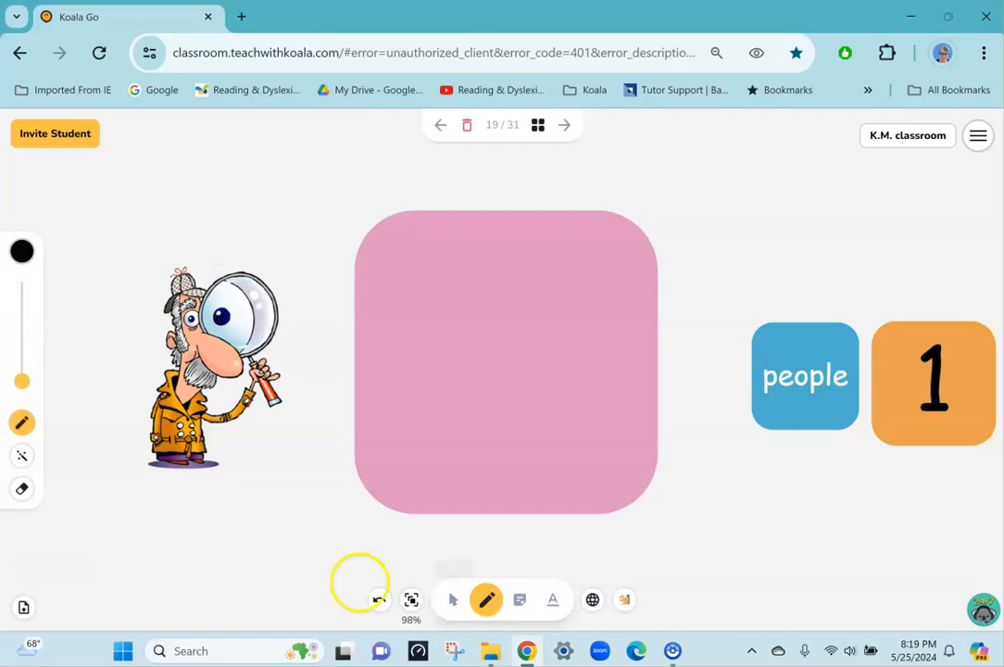
left_click_drag(23, 378, 21, 370)
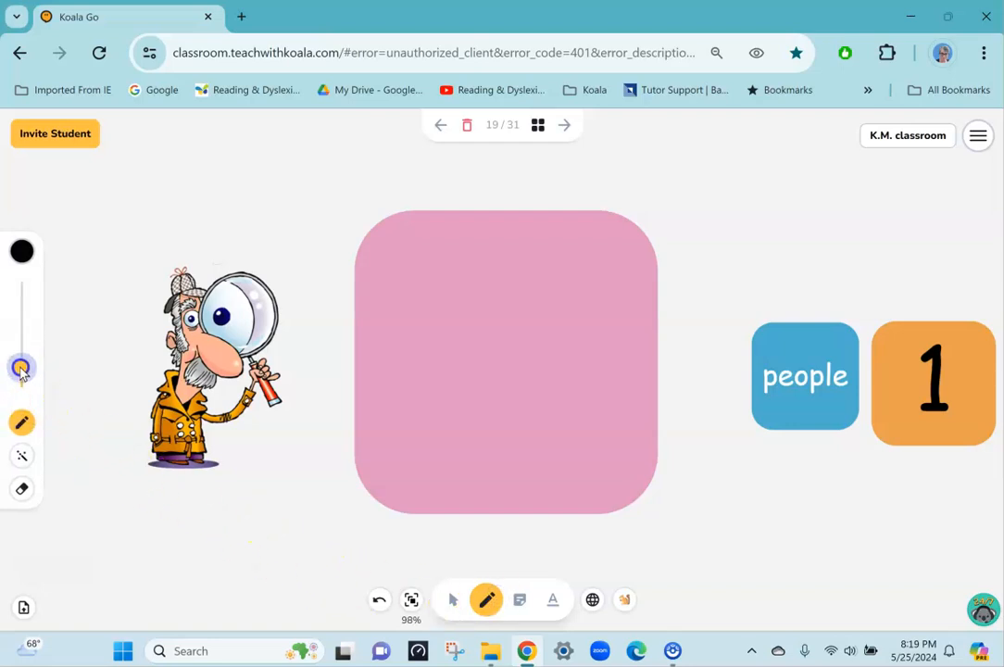
left_click(23, 259)
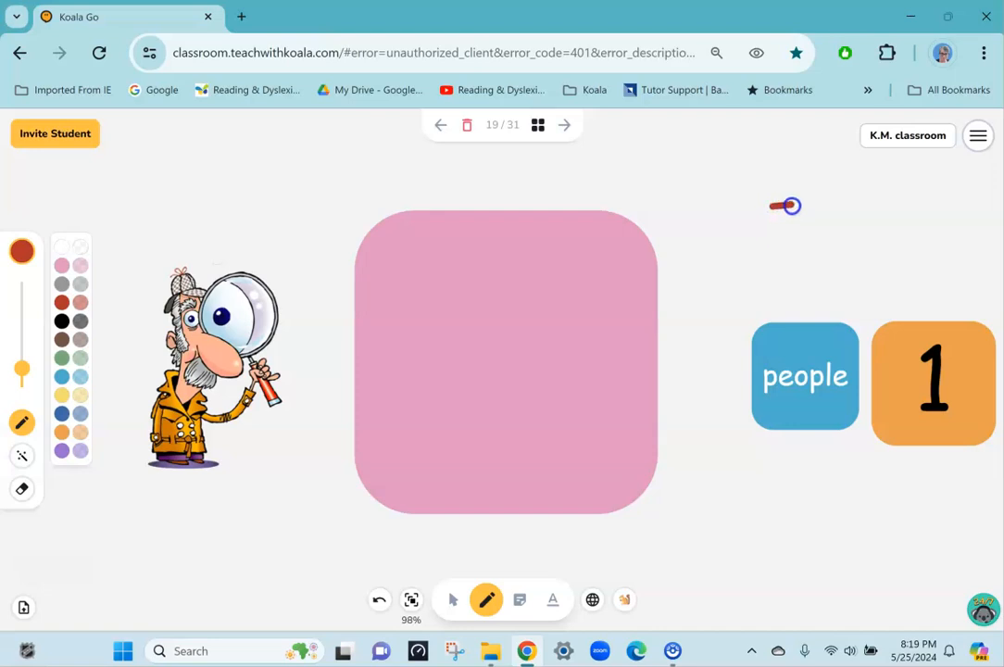
left_click_drag(788, 206, 794, 207)
- Lock the short red line and make it clonable
left_click(453, 599)
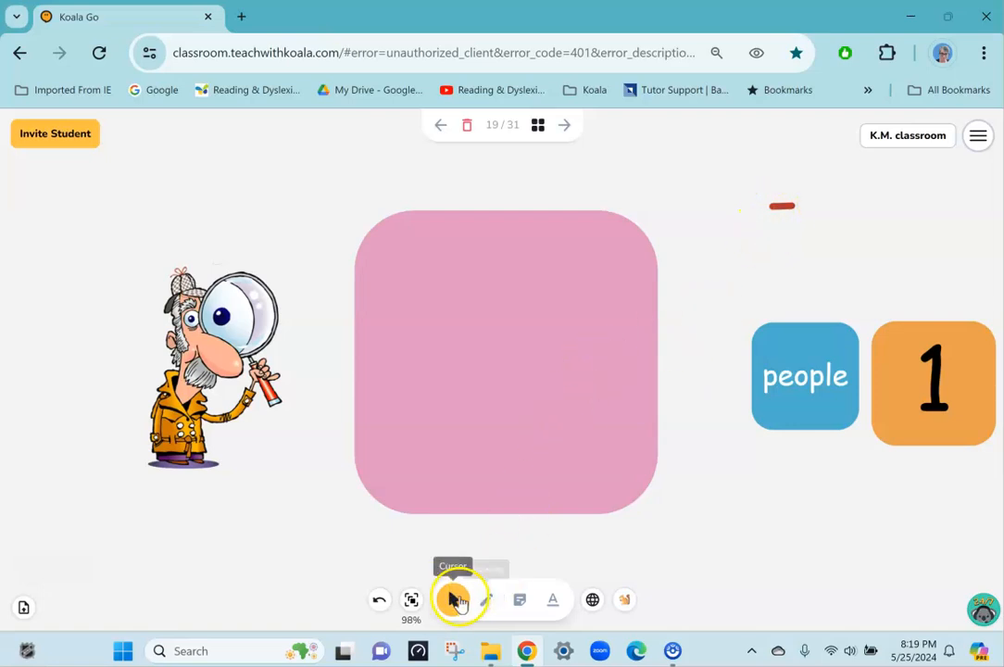
left_click(782, 206)
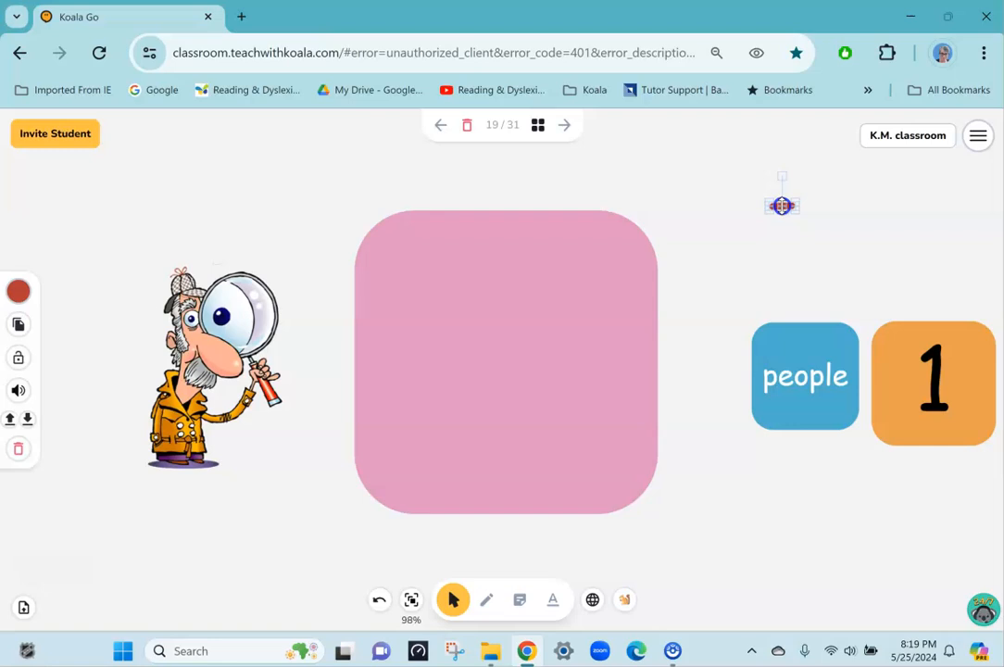
left_click(23, 359)
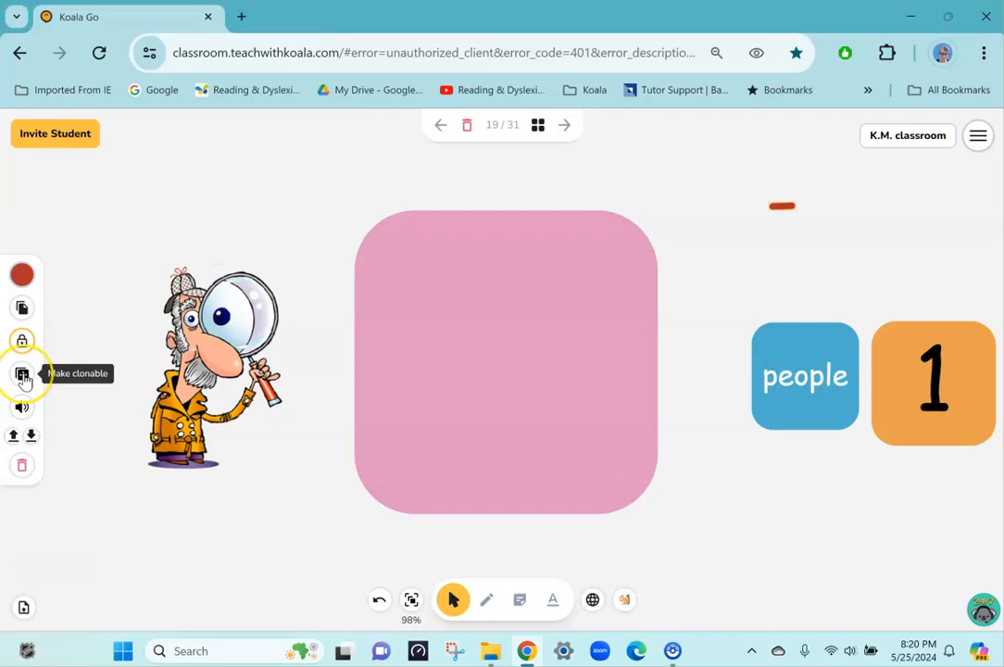
left_click(24, 378)
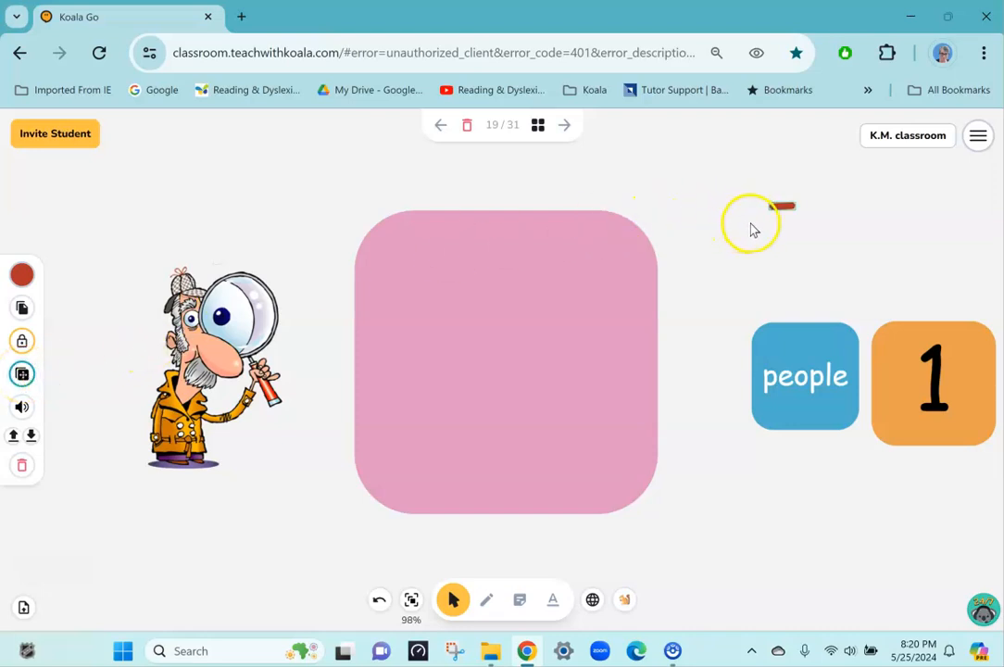
- Make two copies of the clonable red line and place one under the "o" on the blue "people" note
left_click(786, 209)
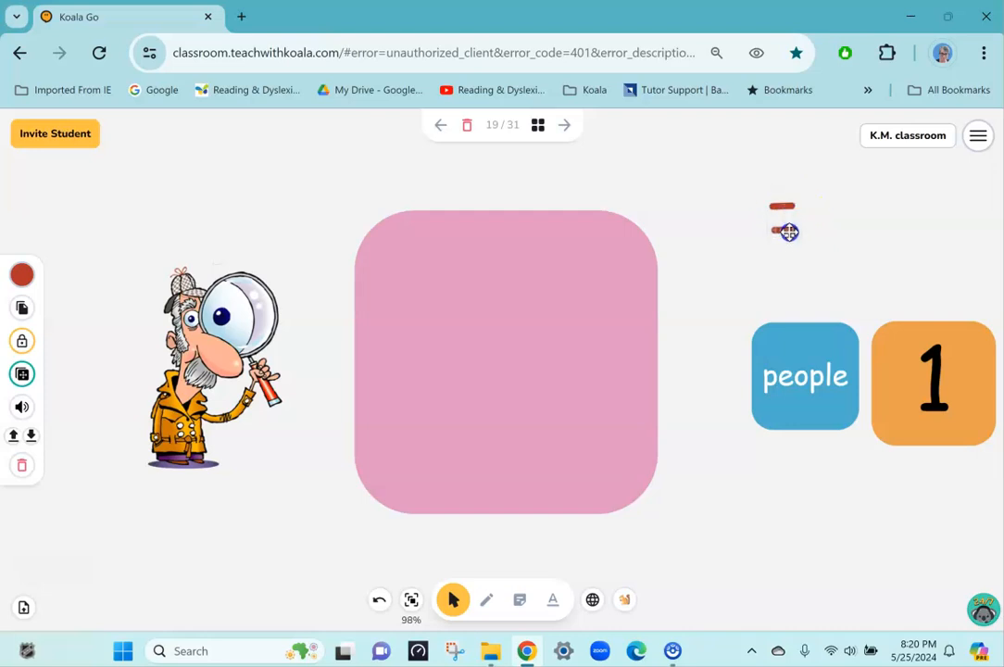
left_click(782, 207)
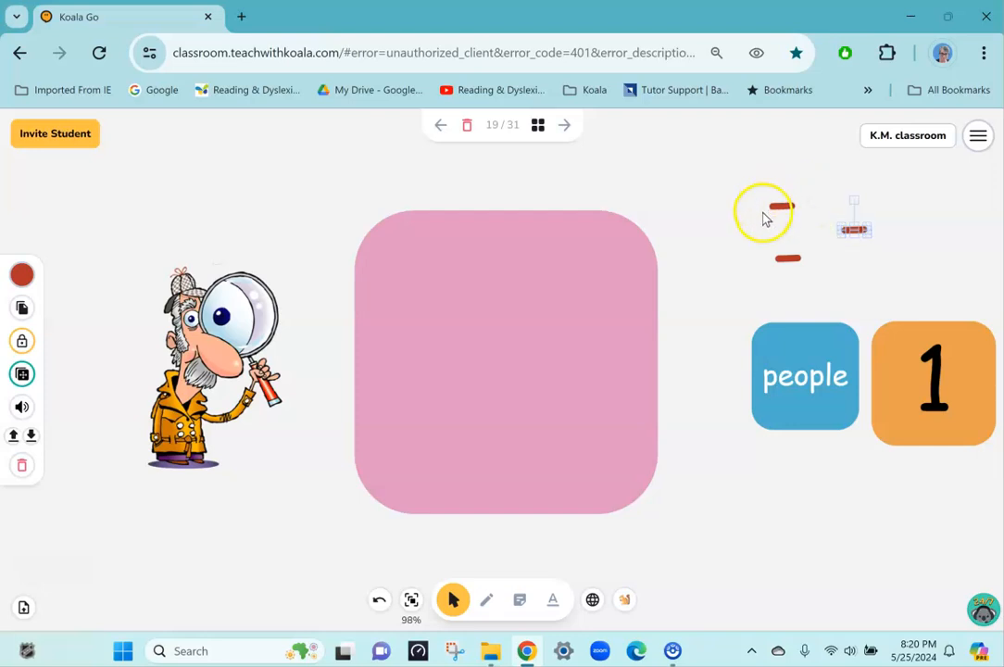
left_click(790, 272)
left_click_drag(792, 267, 802, 327)
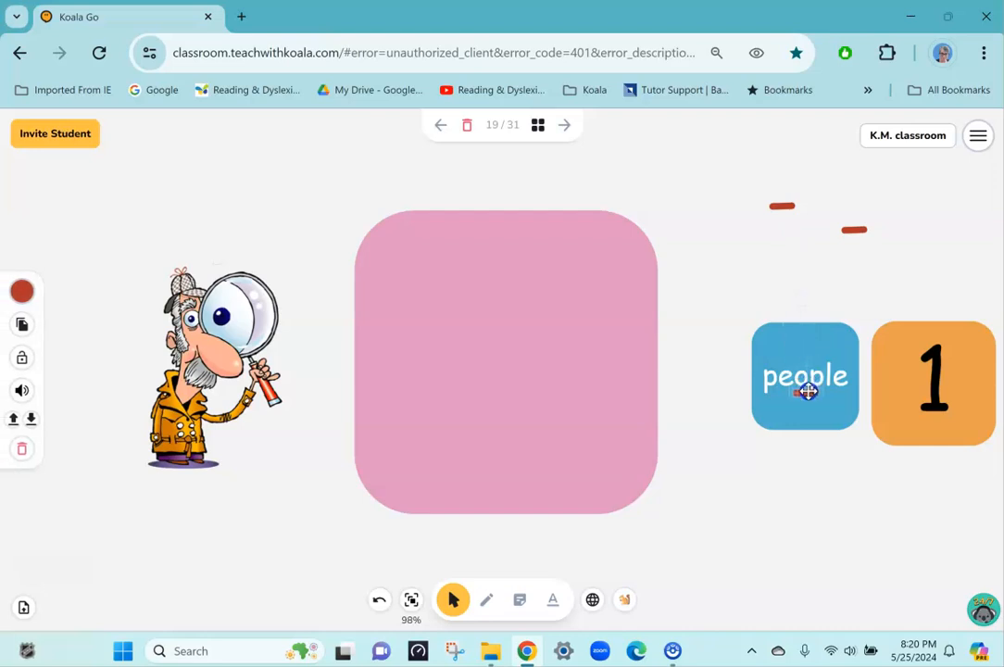
left_click(793, 461)
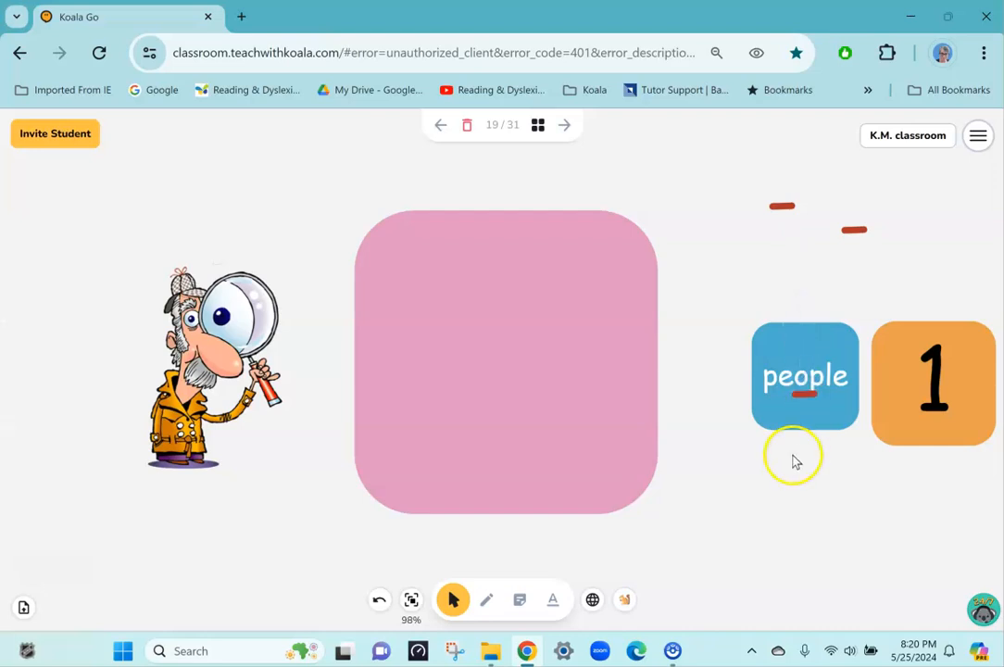
- Cover the "people" note with the orange "1" note and bring it in front of the red line
left_click(939, 424)
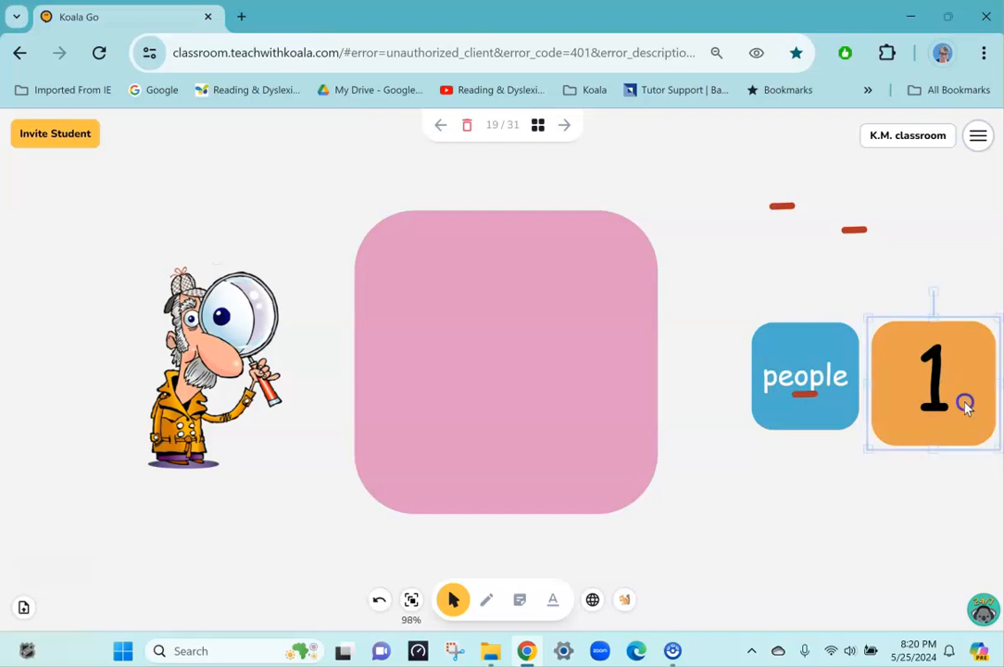
left_click_drag(964, 401, 838, 390)
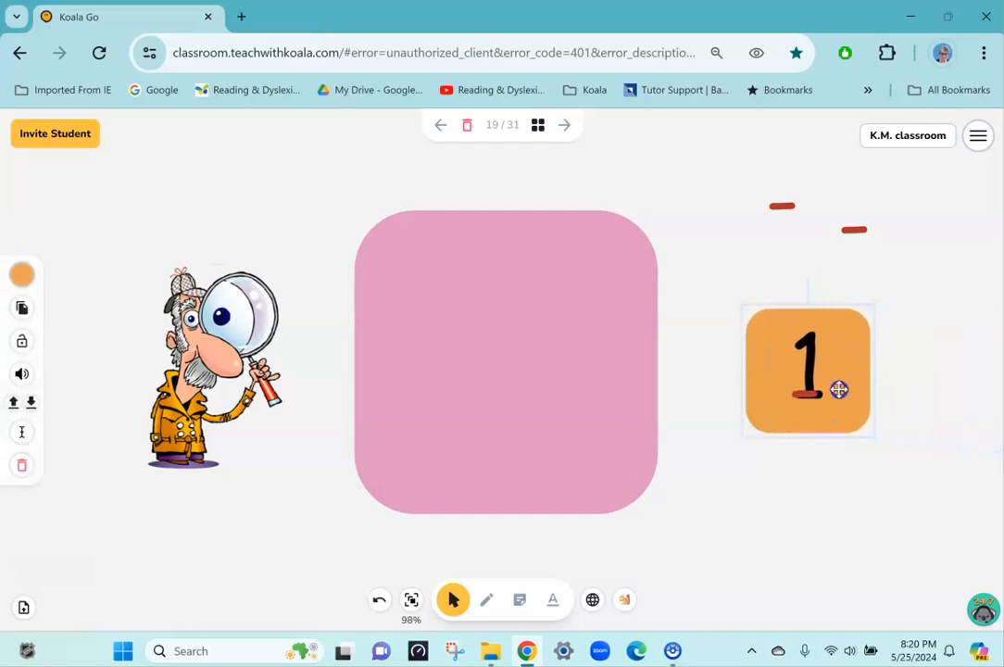
left_click(813, 406)
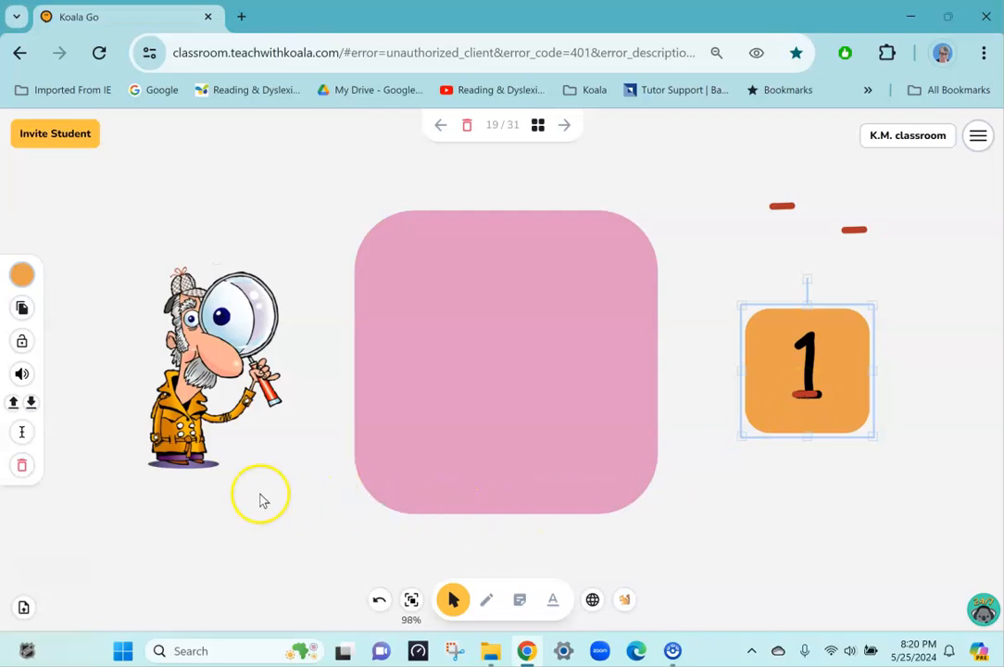
left_click(12, 403)
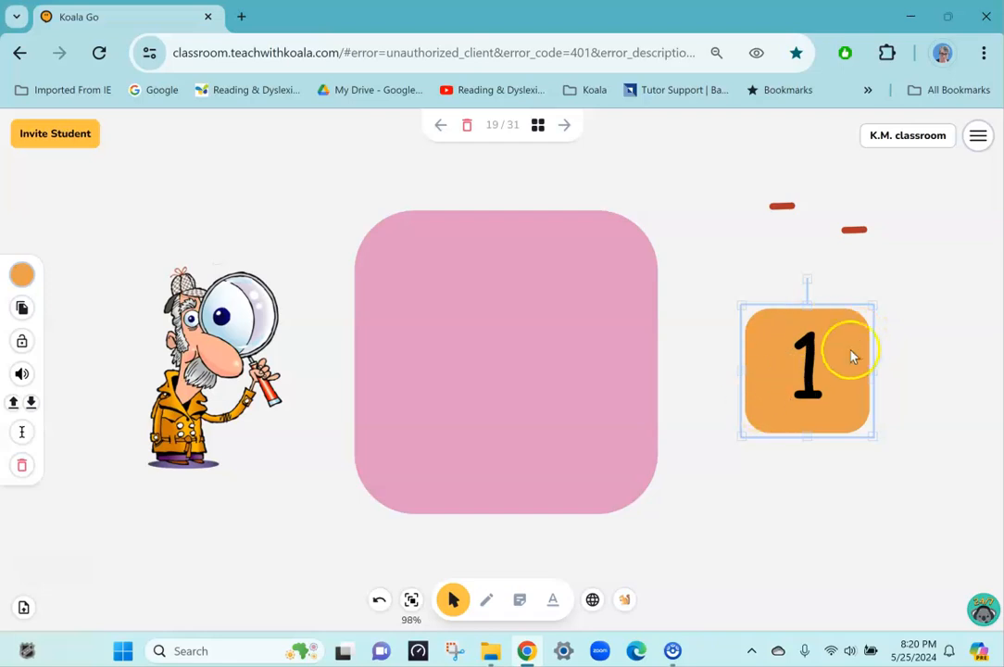
left_click(861, 558)
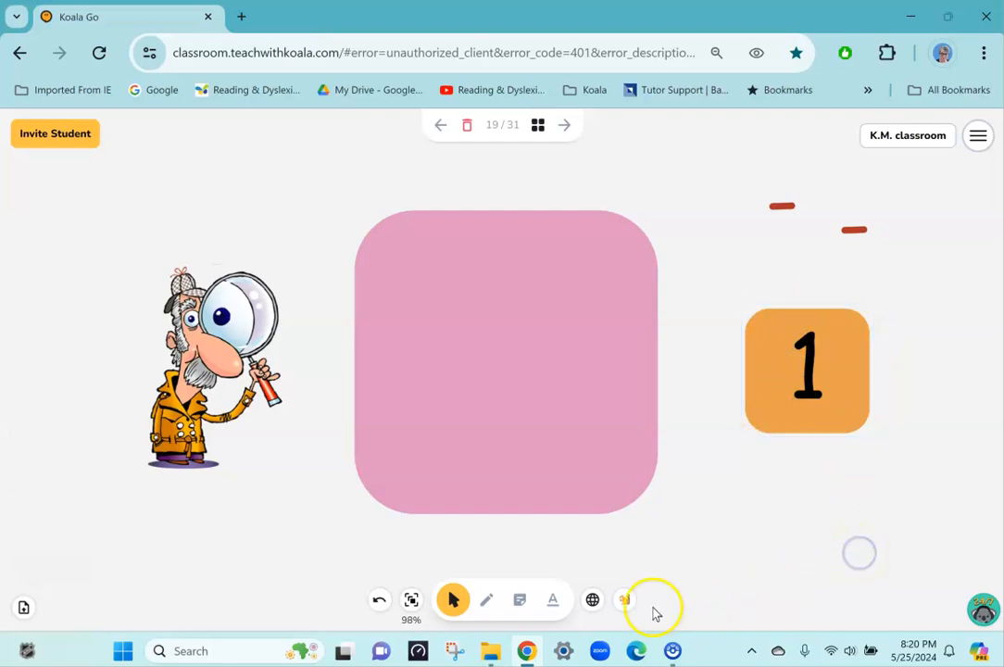
- Add the title "Sight Words", enlarge it slightly and center it above the pink square
left_click(550, 602)
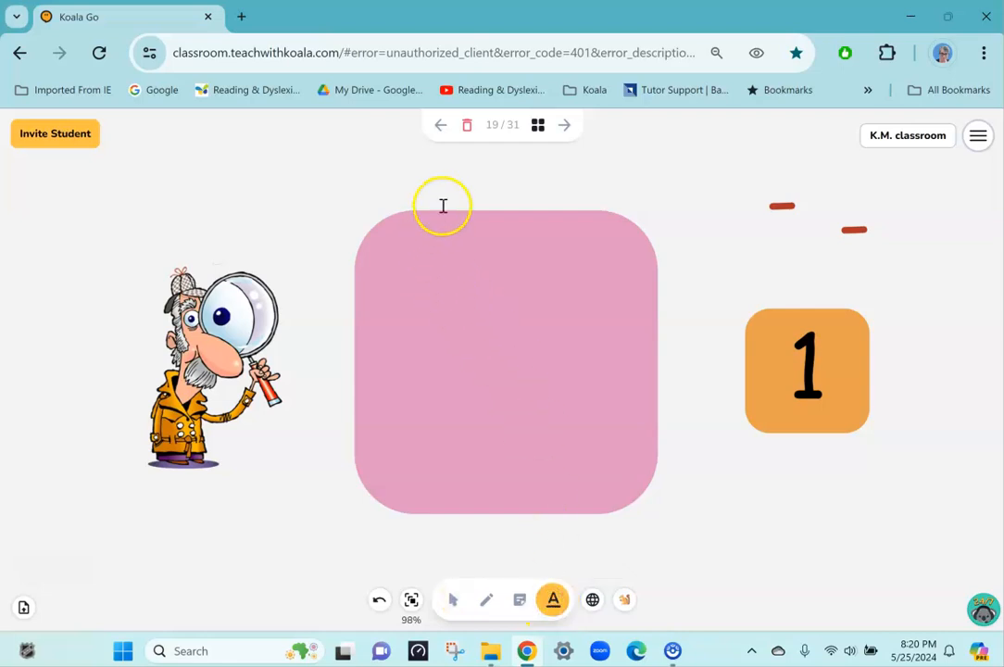
left_click(463, 170)
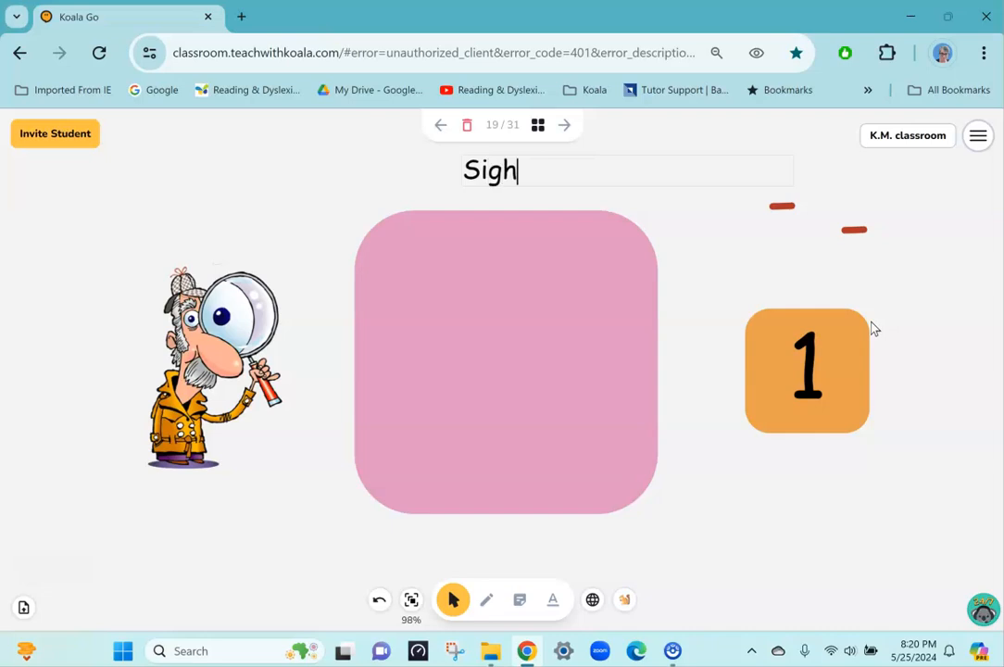
type("Sight Words")
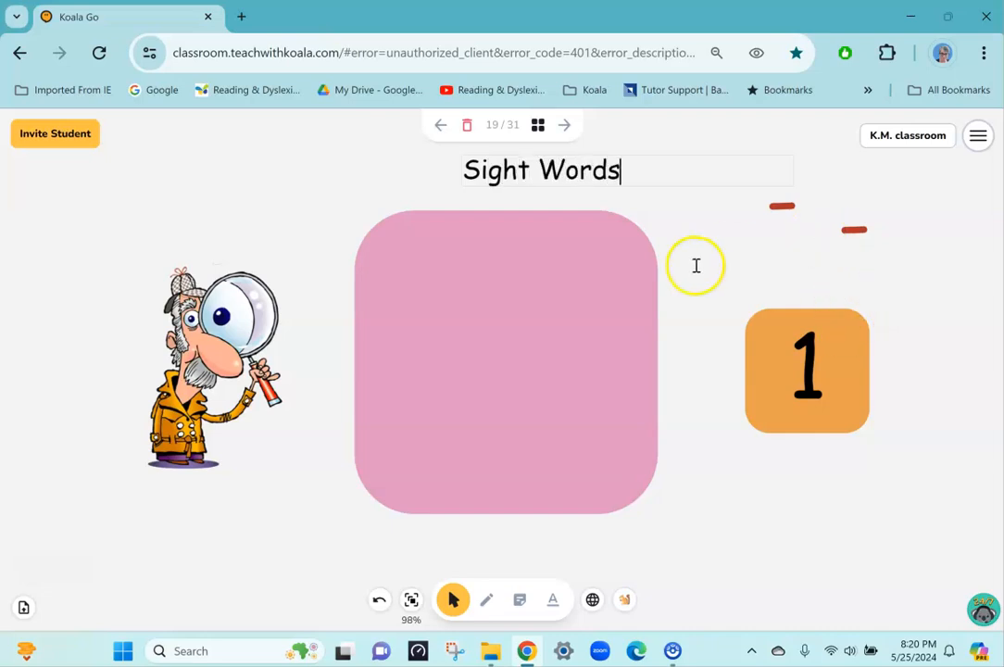
left_click(620, 186)
left_click_drag(610, 170, 559, 174)
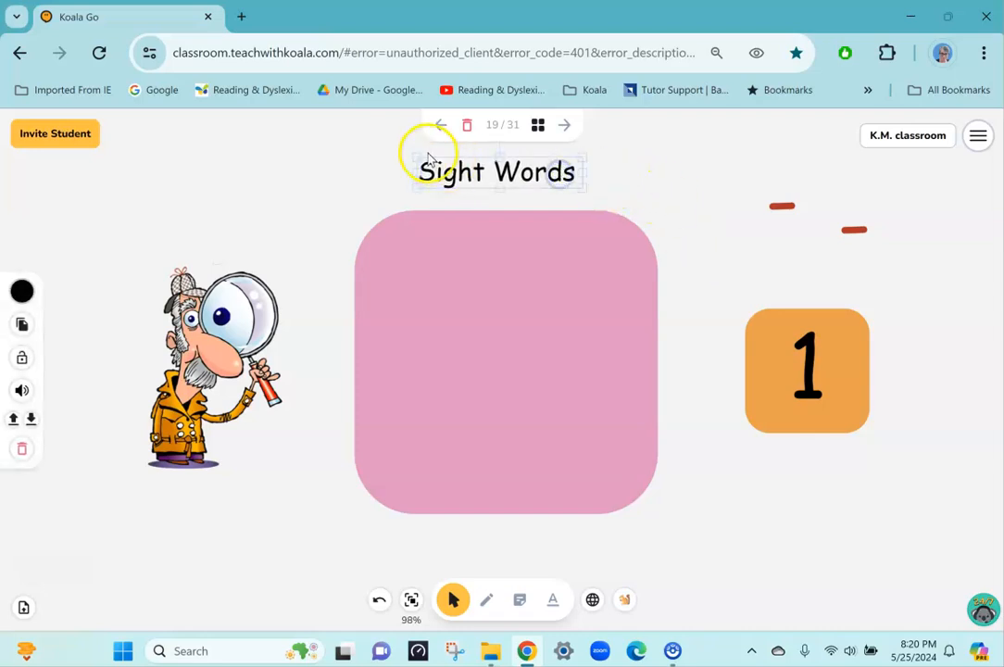
left_click_drag(416, 154, 381, 141)
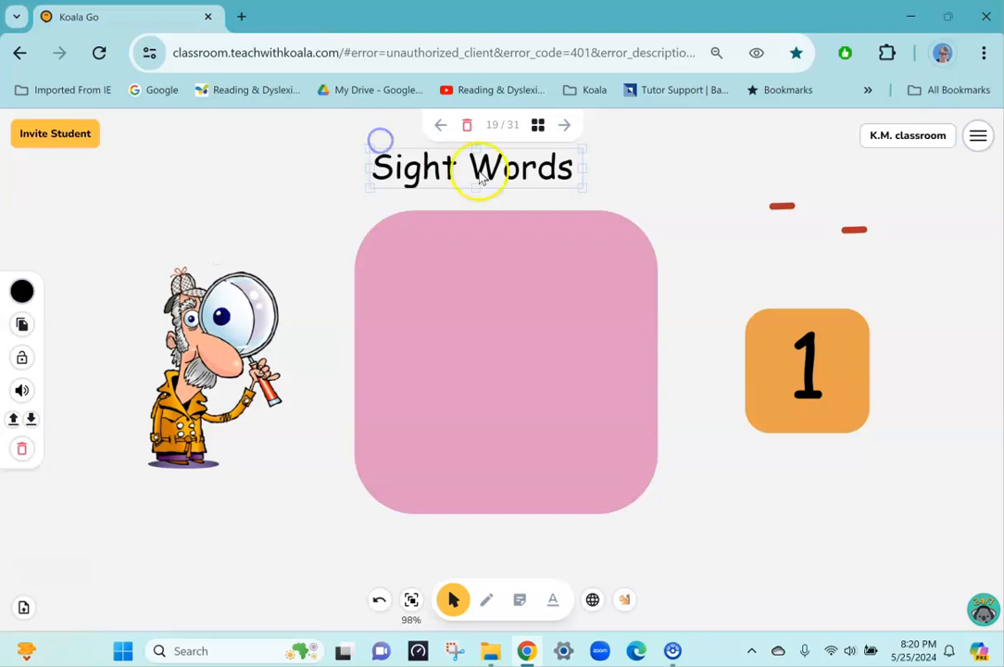
left_click_drag(477, 170, 511, 170)
left_click(783, 550)
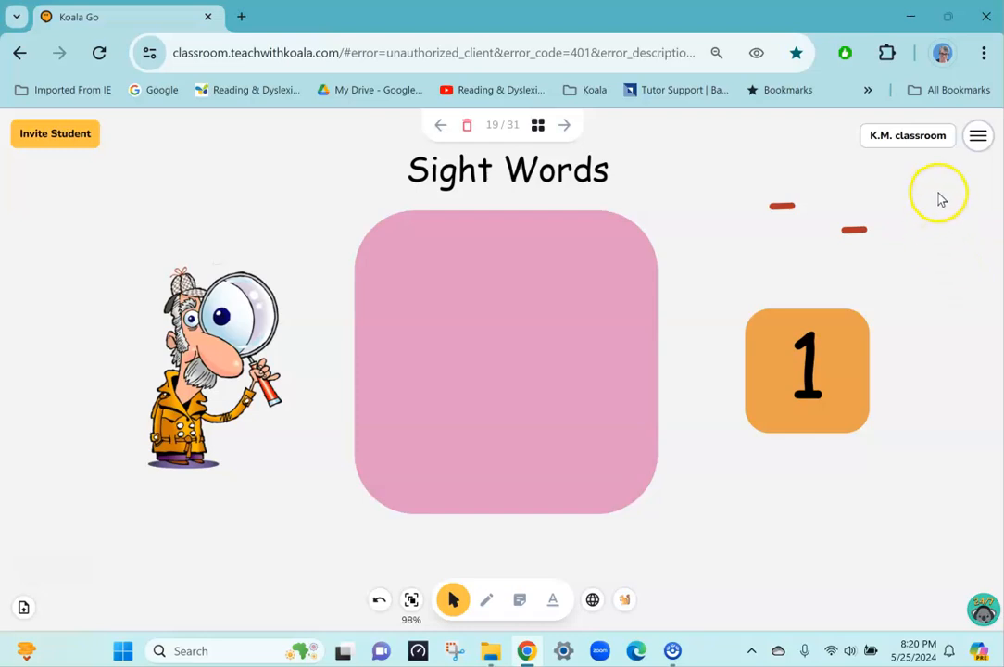
- Change the background of slide 19 to teal green and reopen the slide
left_click(537, 124)
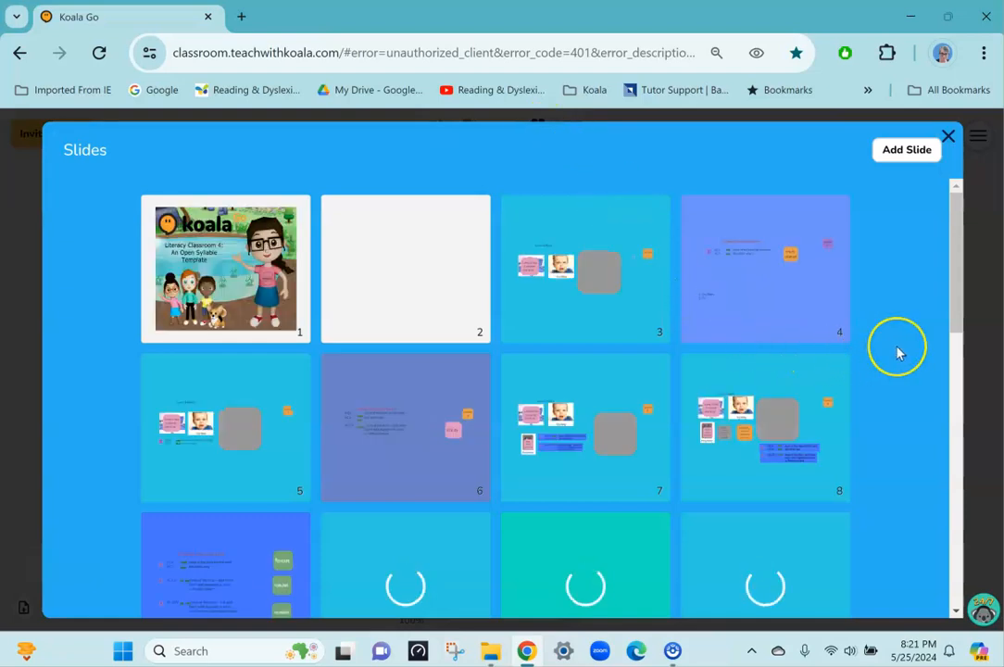
scroll(896, 352, "down", 2)
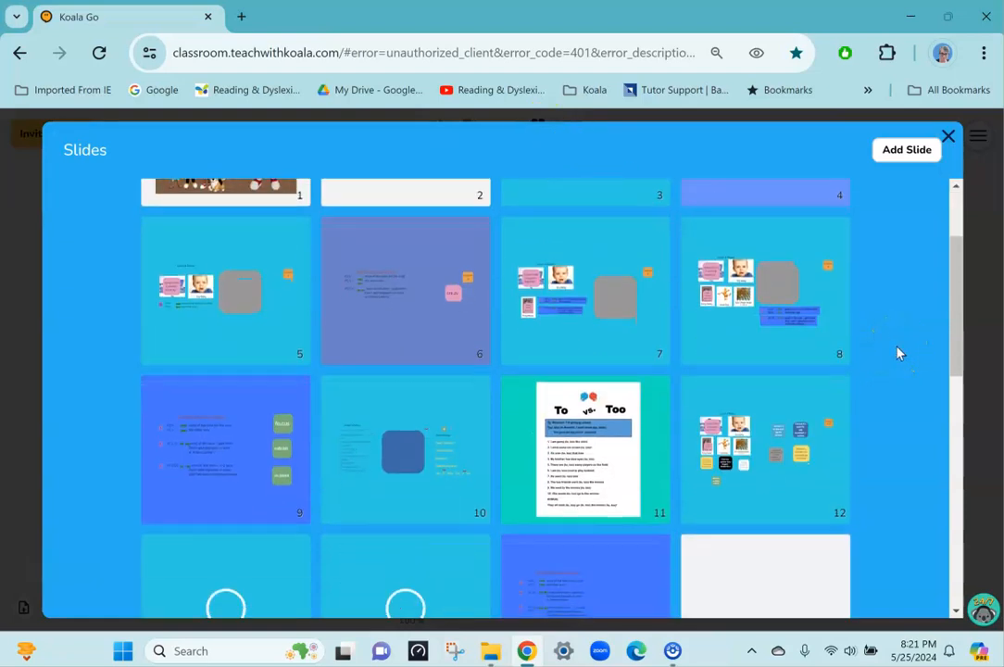
scroll(896, 352, "down", 3)
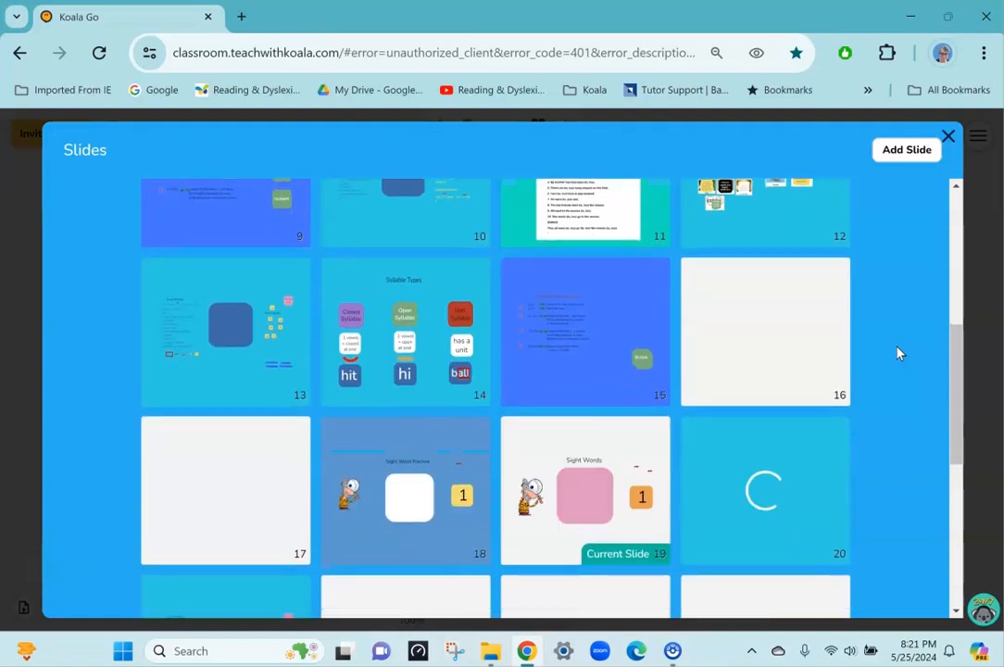
right_click(626, 451)
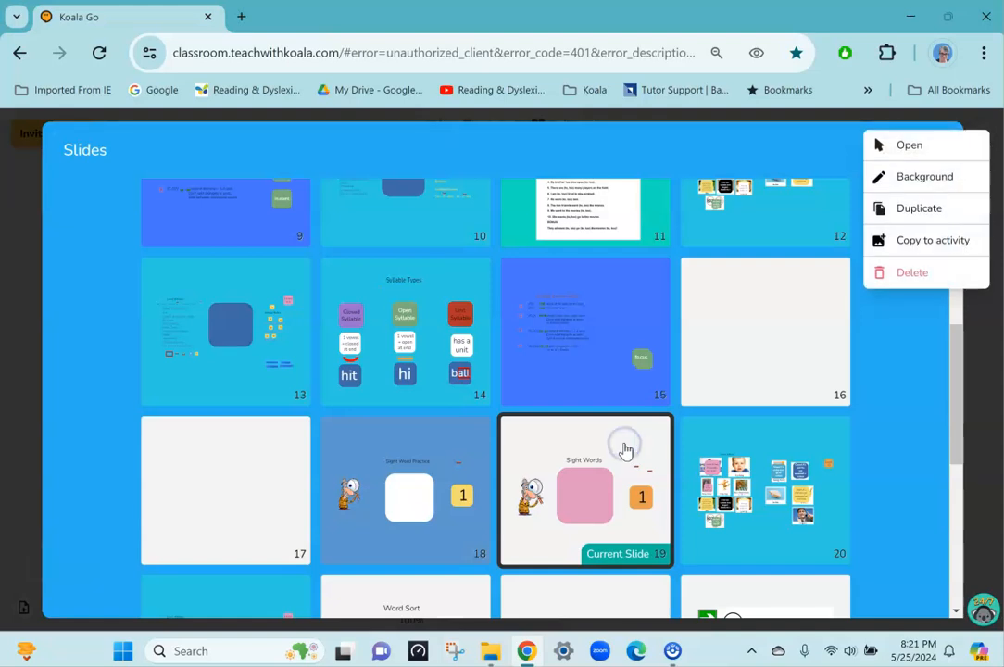
left_click(926, 177)
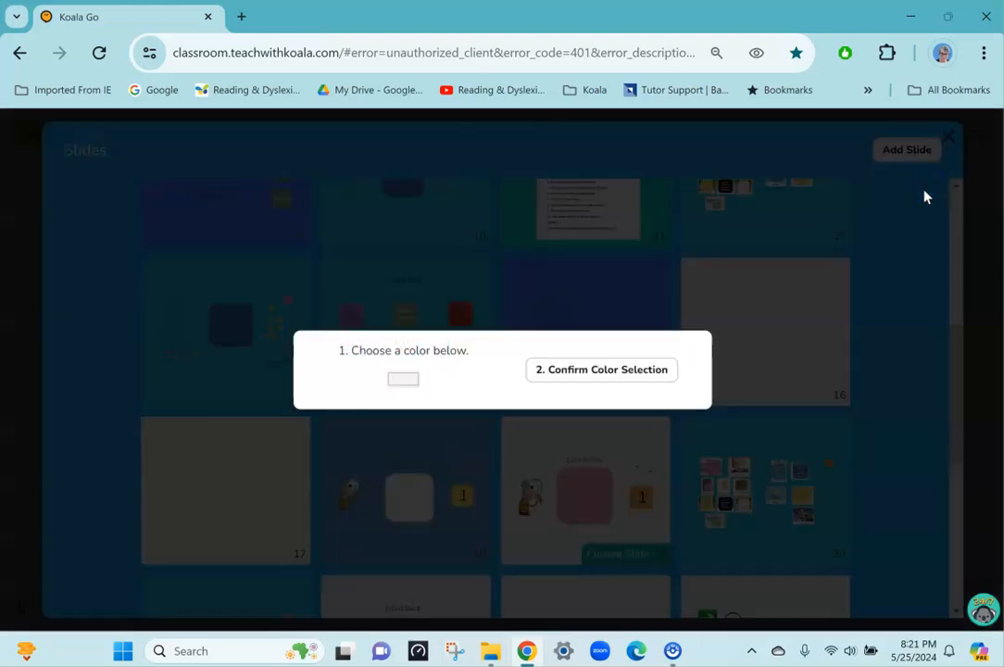
left_click(390, 381)
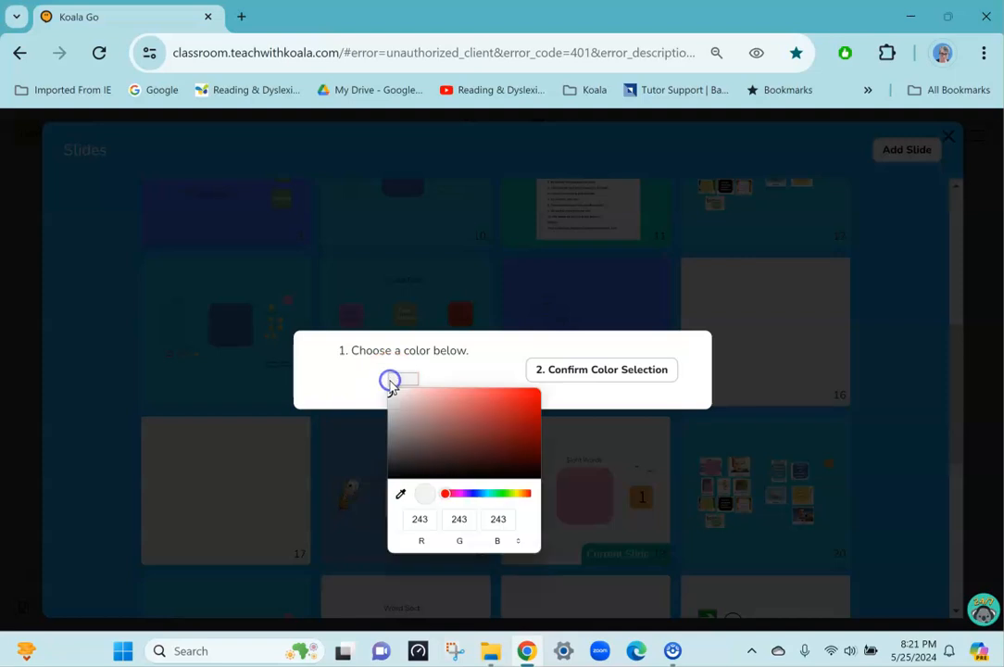
left_click(491, 494)
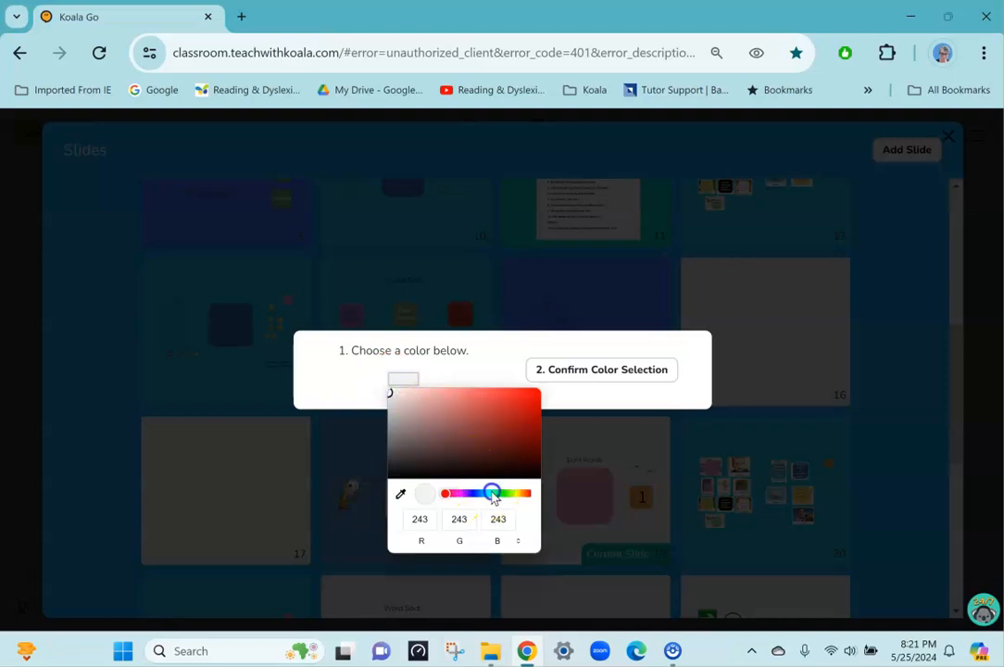
left_click(512, 406)
left_click(571, 375)
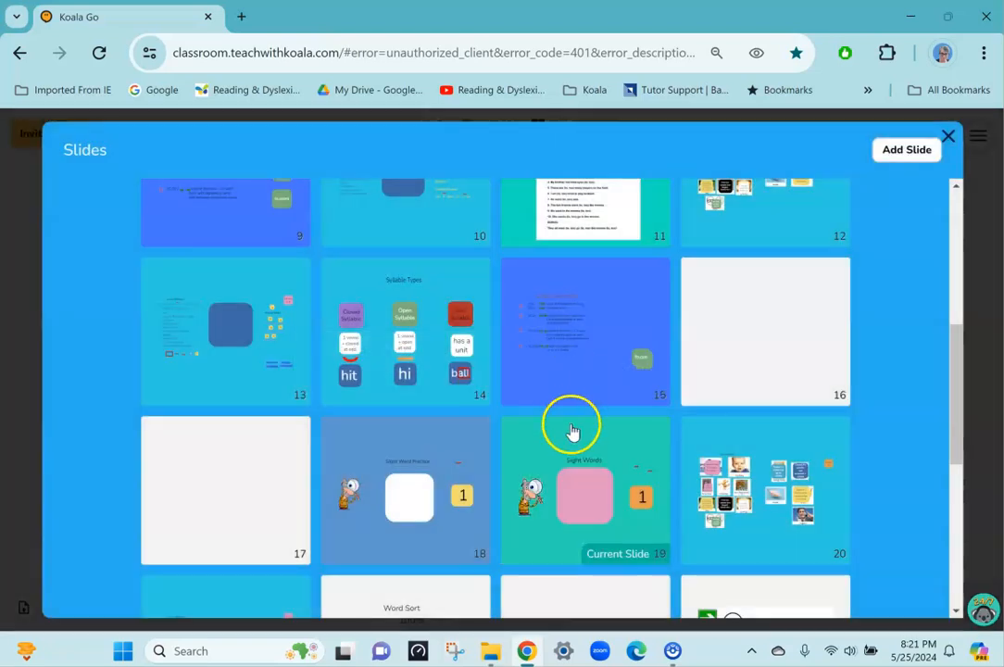
left_click(624, 445)
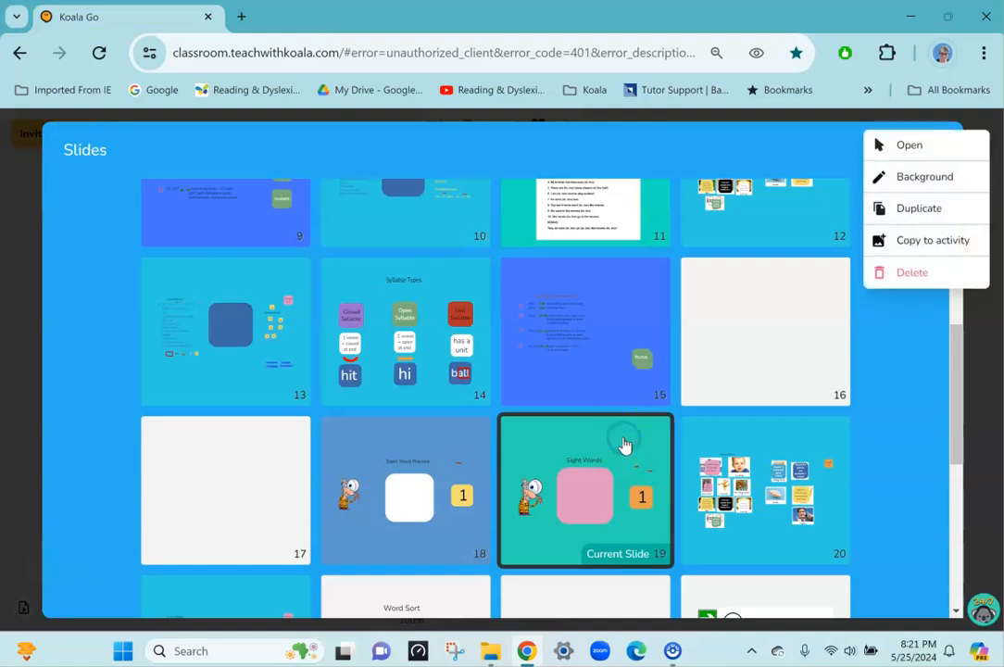
left_click(624, 445)
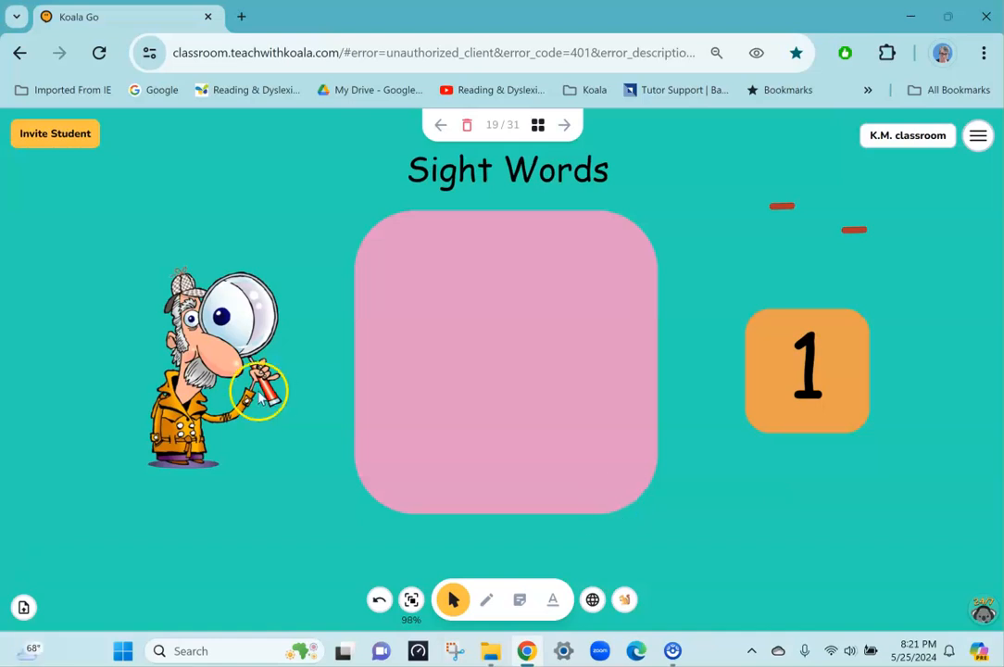
- Shrink the pink square to a small note and move it below the orange "1" note
left_click(516, 382)
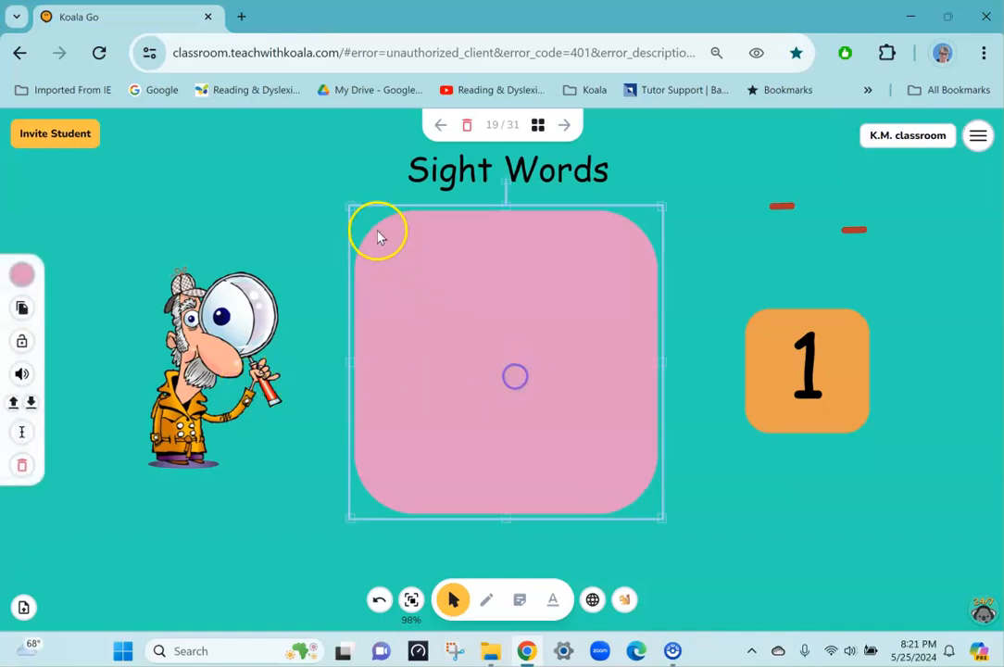
left_click_drag(353, 209, 603, 465)
mouse_move(644, 512)
left_mouse_down()
mouse_move(785, 511)
mouse_move(848, 534)
left_mouse_up()
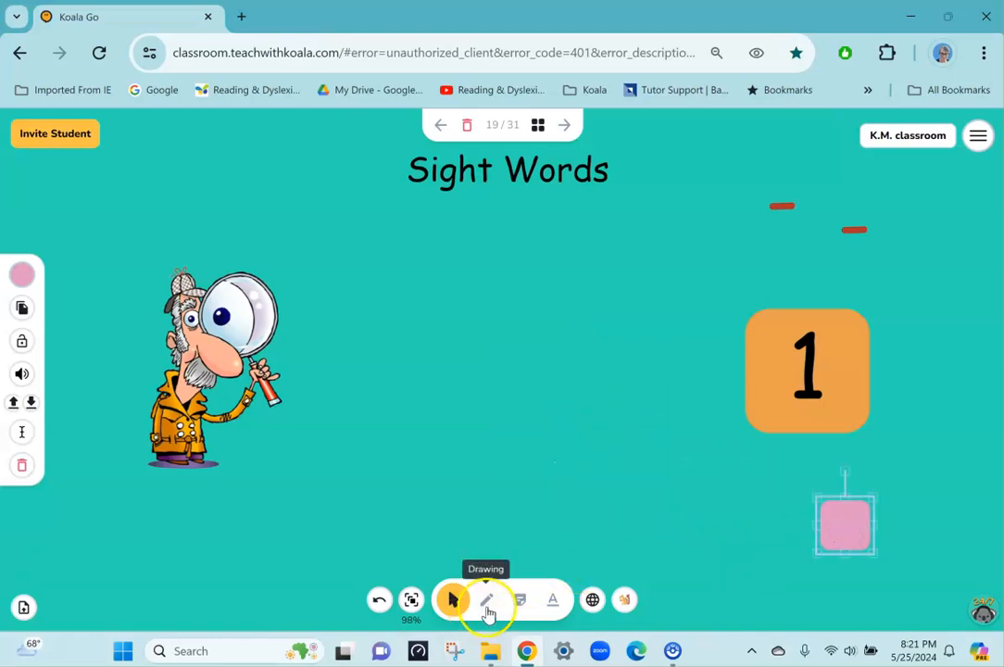
- Handwrite the word "people" in black between the detective and the orange "1" note
left_click(486, 600)
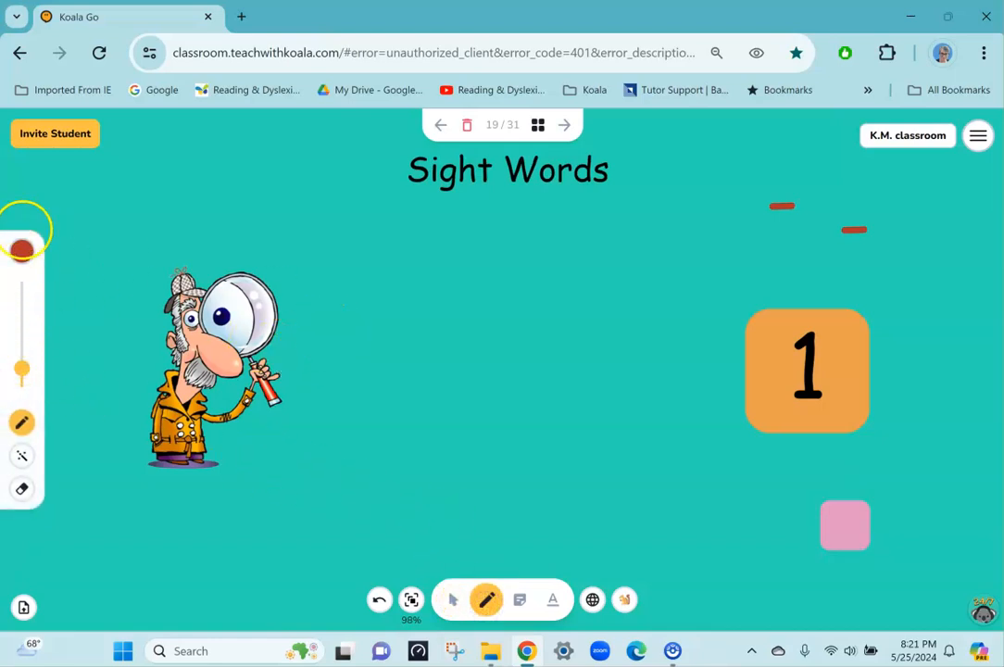
left_click(21, 248)
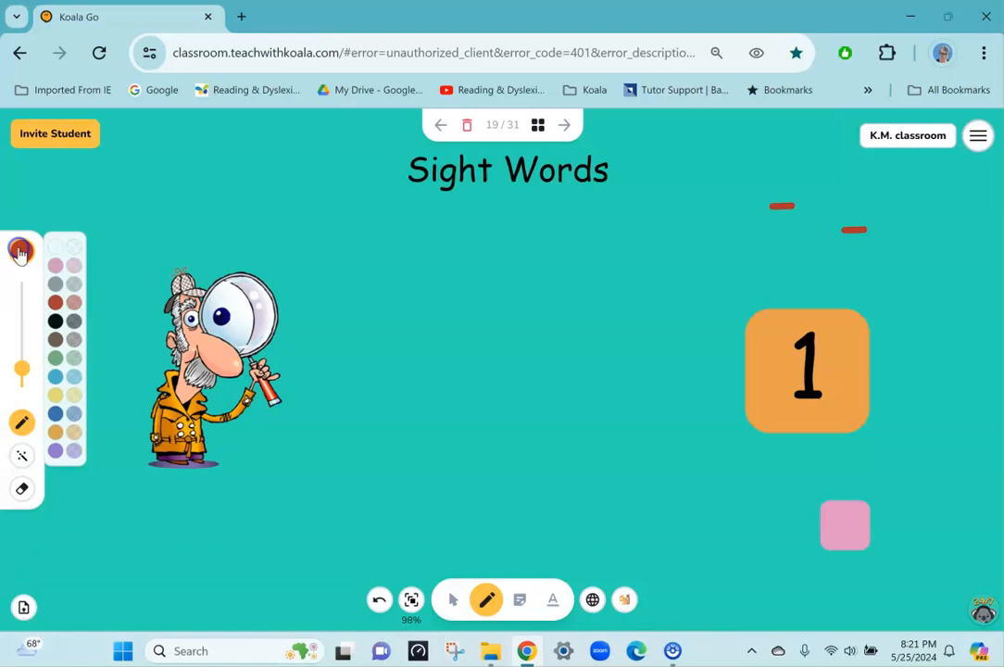
left_click(61, 321)
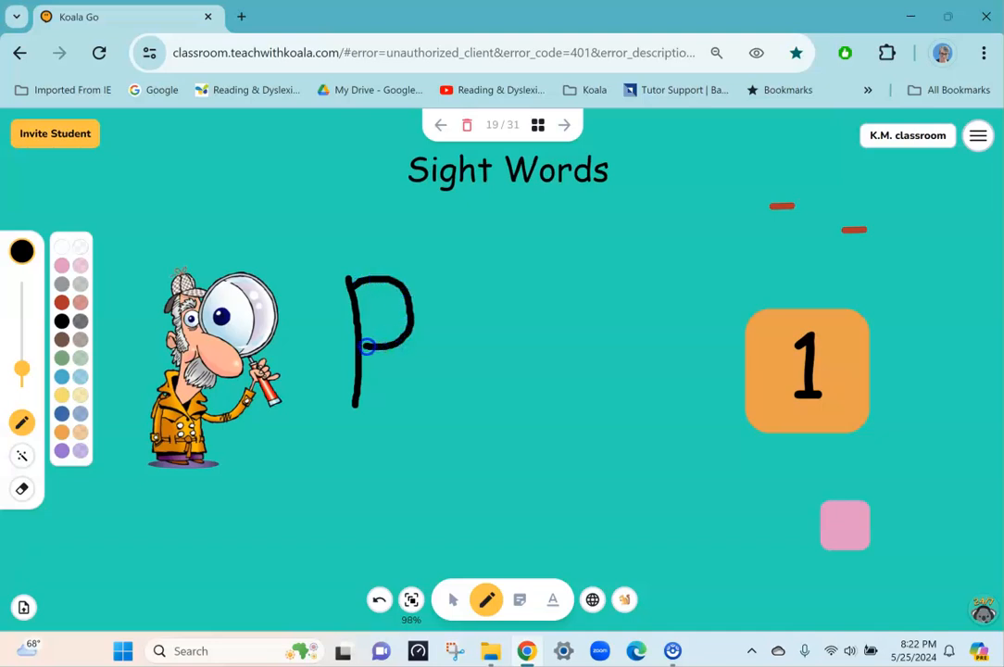
left_click_drag(444, 309, 492, 334)
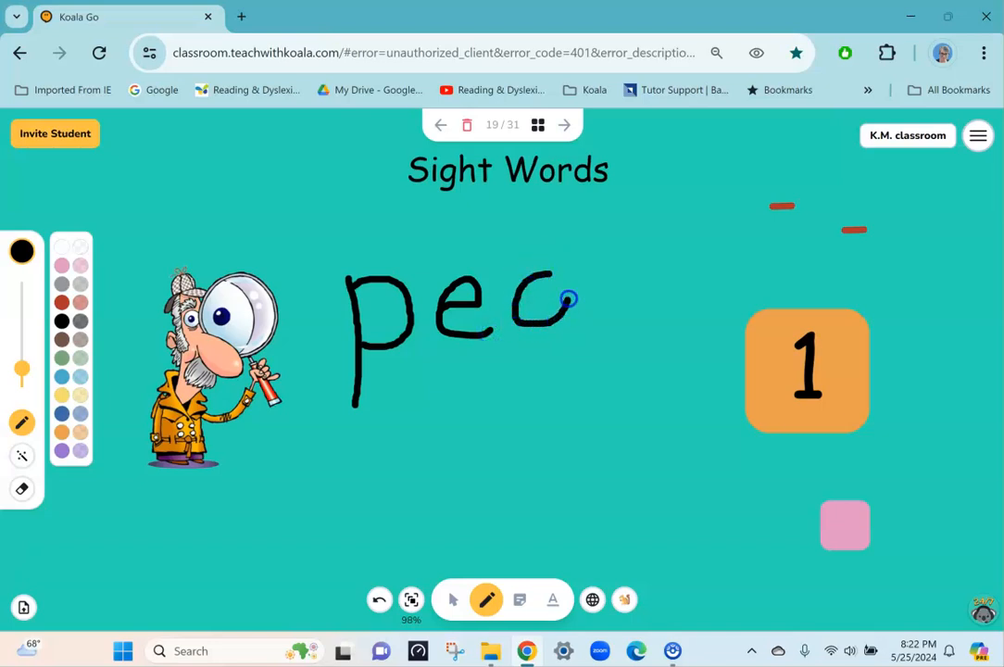
left_click_drag(551, 275, 593, 296)
left_click_drag(596, 375, 597, 376)
left_click_drag(590, 282, 591, 282)
left_click_drag(599, 321, 600, 321)
left_click_drag(661, 254, 661, 281)
mouse_move(658, 331)
left_mouse_down()
mouse_move(690, 294)
mouse_move(727, 292)
left_mouse_up()
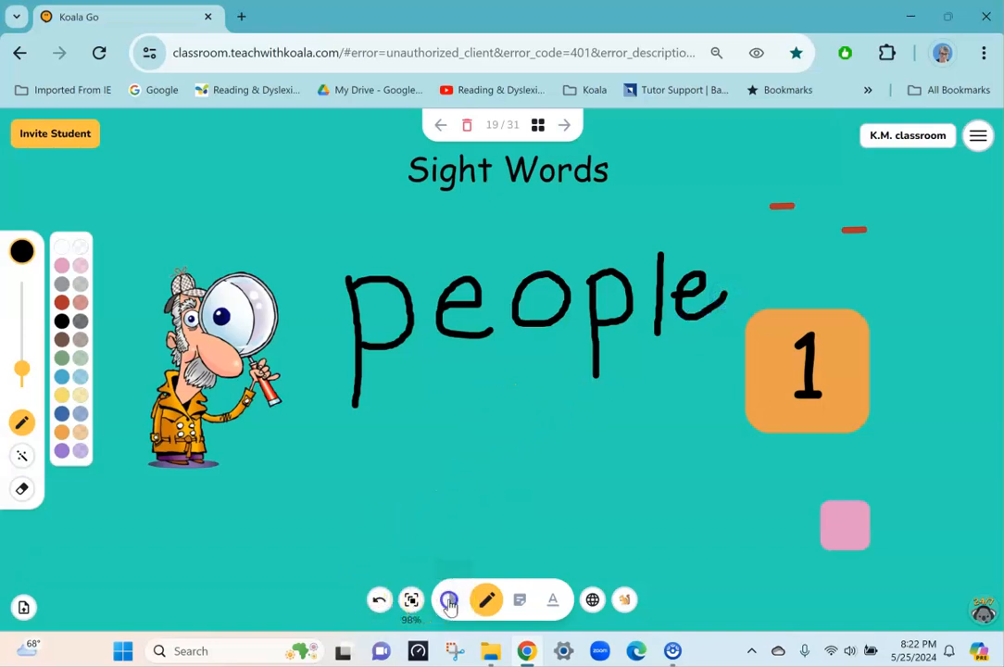
left_click(449, 600)
- Undo all the pen strokes of the handwritten word "people"
left_click(379, 600)
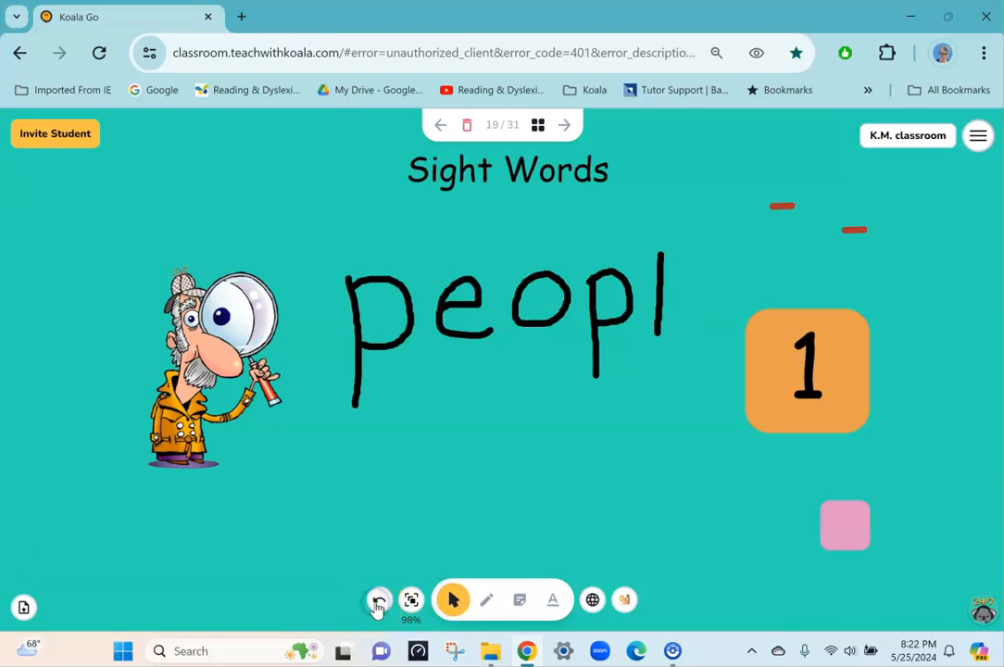
left_click(379, 601)
left_click(379, 601)
left_click(379, 601)
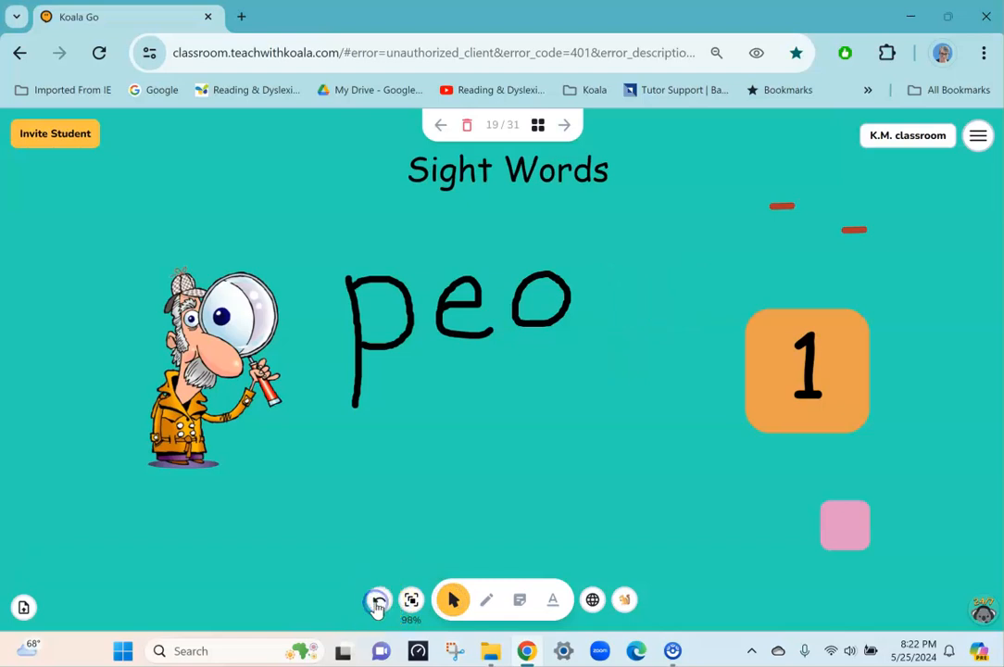
left_click(378, 601)
left_click(379, 601)
left_click(379, 601)
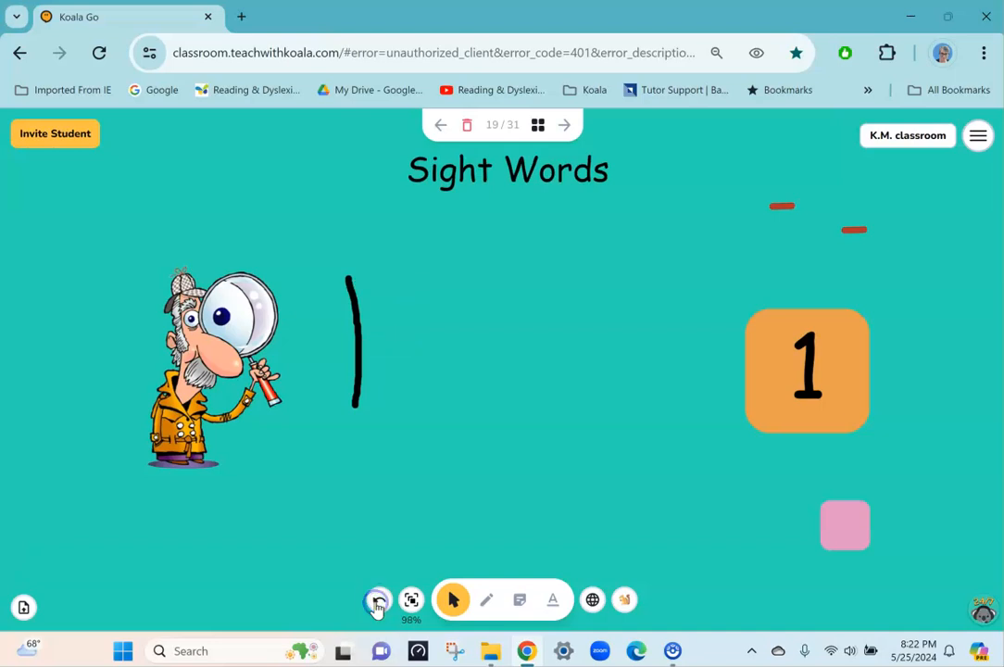
left_click(379, 601)
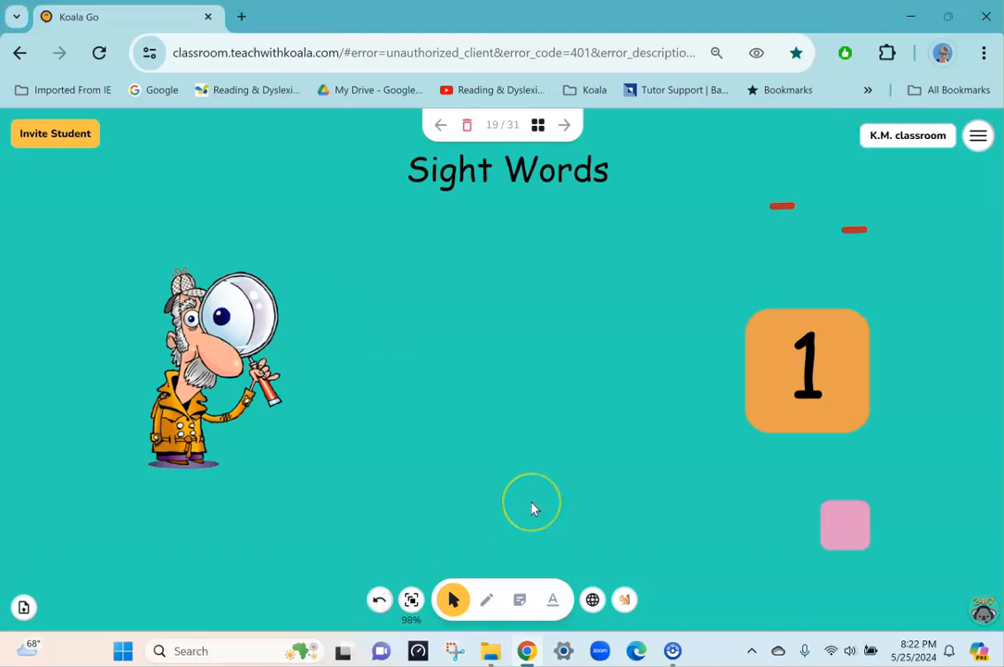